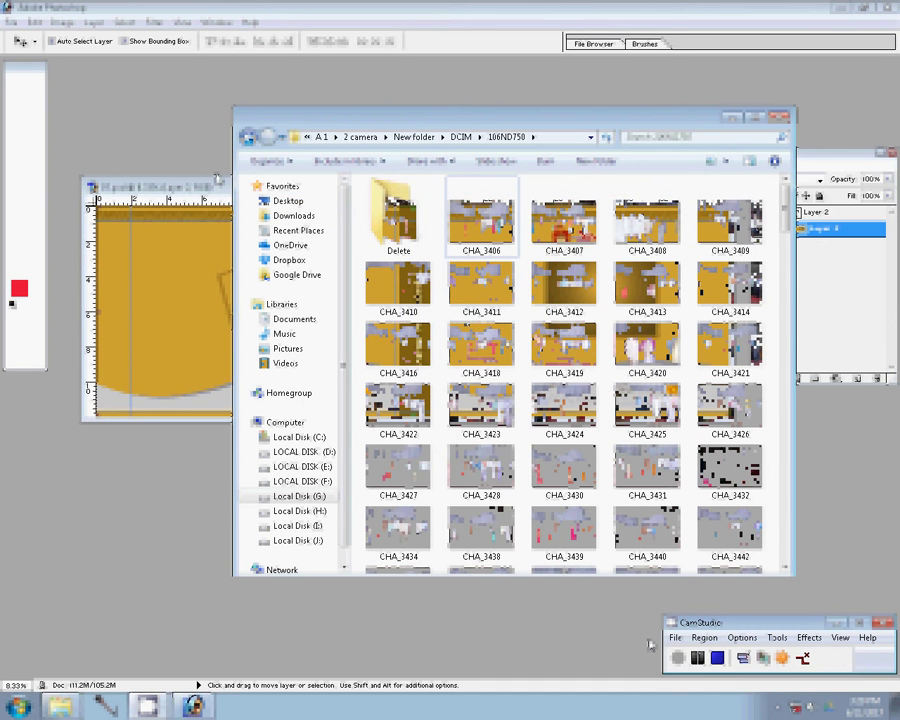
- Shift-select the eight photos CHA_3406 through CHA_3413 in the 106ND750 folder
{"action": "scroll", "coordinate": [651, 337], "scroll_direction": "down", "scroll_amount": 3}
{"action": "scroll", "coordinate": [651, 337], "scroll_direction": "down", "scroll_amount": 2}
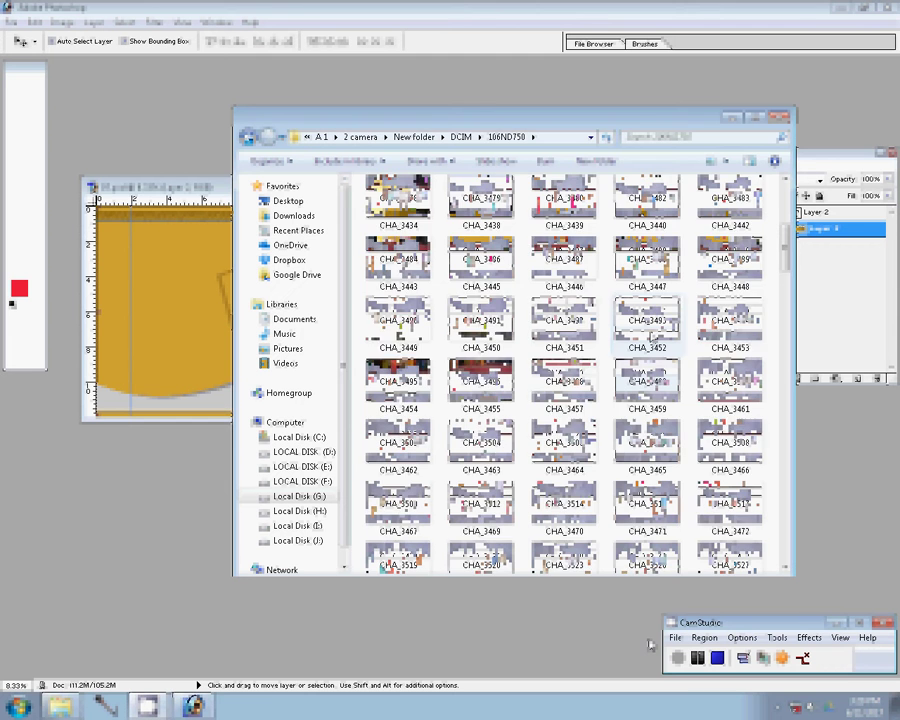
{"action": "scroll", "coordinate": [651, 337], "scroll_direction": "up", "scroll_amount": 3}
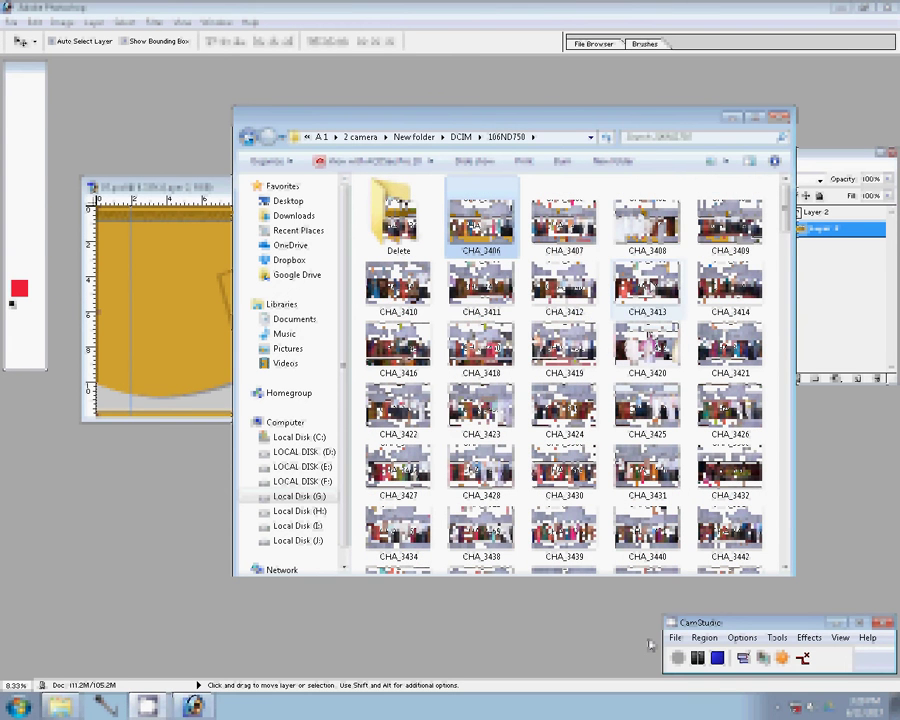
{"action": "key", "text": "shift+Down"}
{"action": "key", "text": "shift+Right"}
{"action": "key", "text": "shift+Right"}
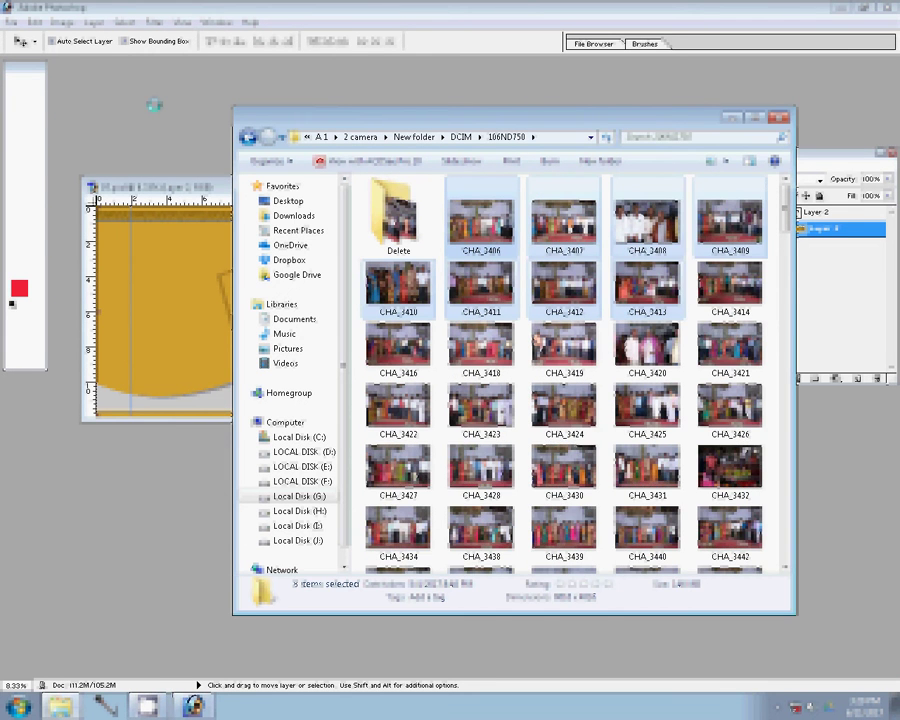
- Switch back to Photoshop to open the eight selected photos
{"action": "left_click", "coordinate": [153, 104]}
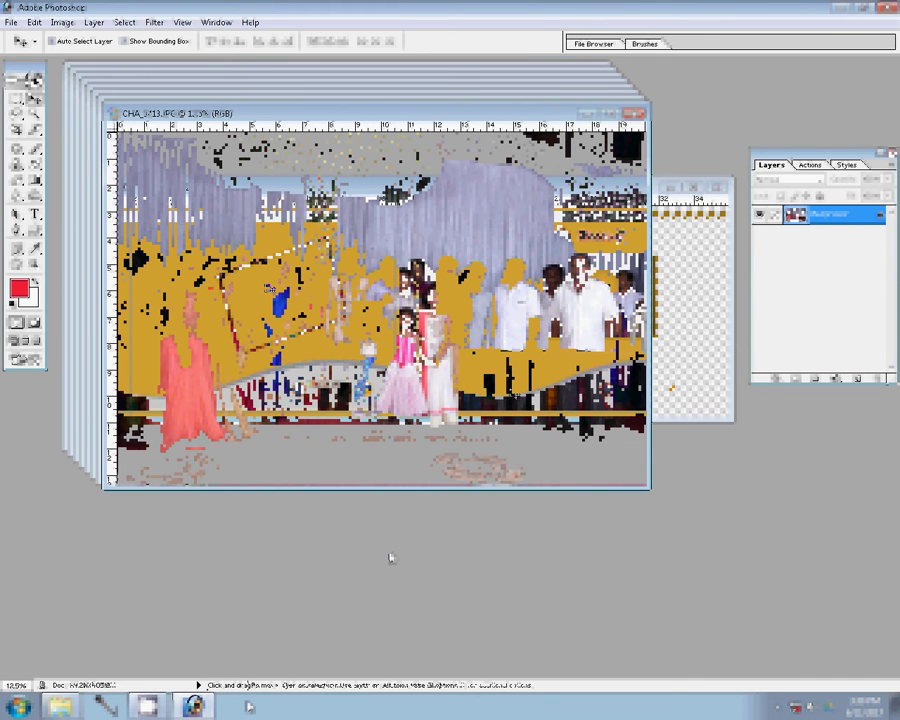
- Zoom and fit CHA_3413.JPG on screen, checking the album layout in between
{"action": "key", "text": "z"}
{"action": "left_click", "coordinate": [320, 303]}
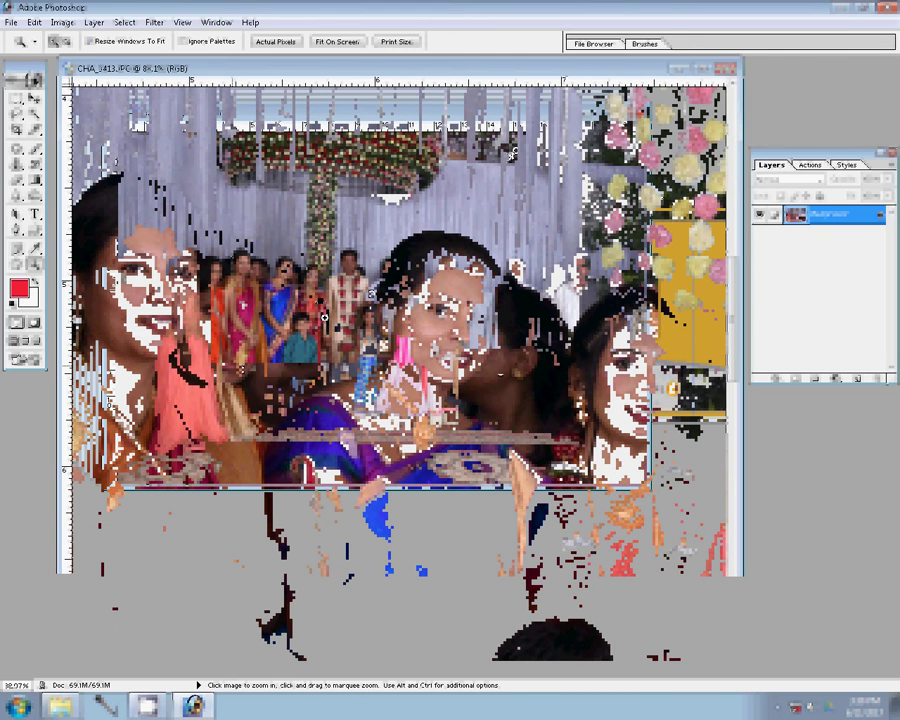
{"action": "left_click", "coordinate": [338, 42]}
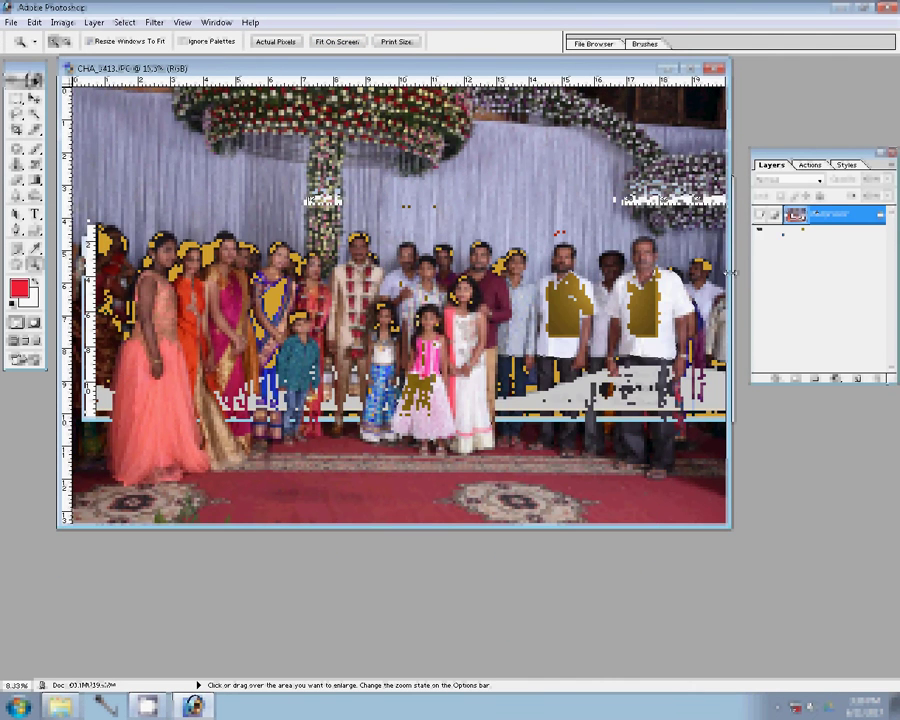
{"action": "key", "text": "ctrl+Tab"}
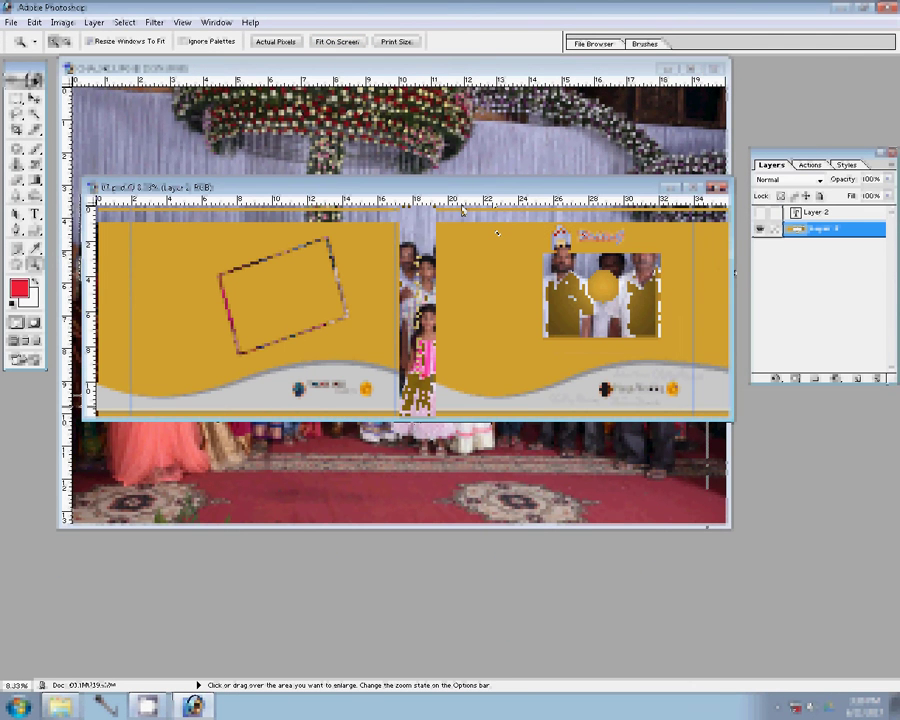
{"action": "key", "text": "ctrl+Tab"}
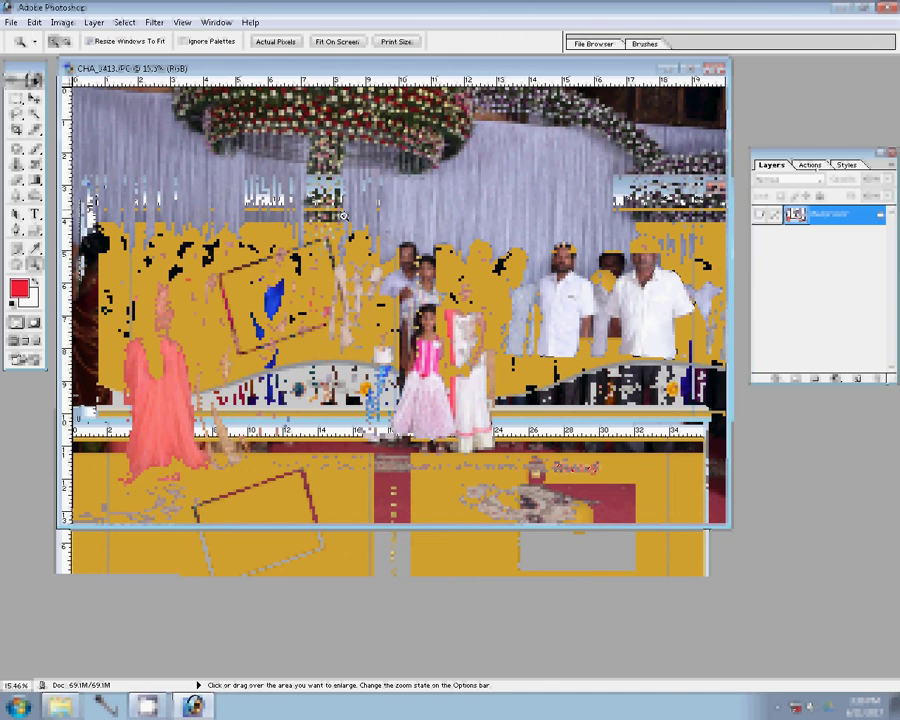
- Resize CHA_3413 to an 8-inch width and drag it onto 07.psd's right page
{"action": "left_click", "coordinate": [58, 22]}
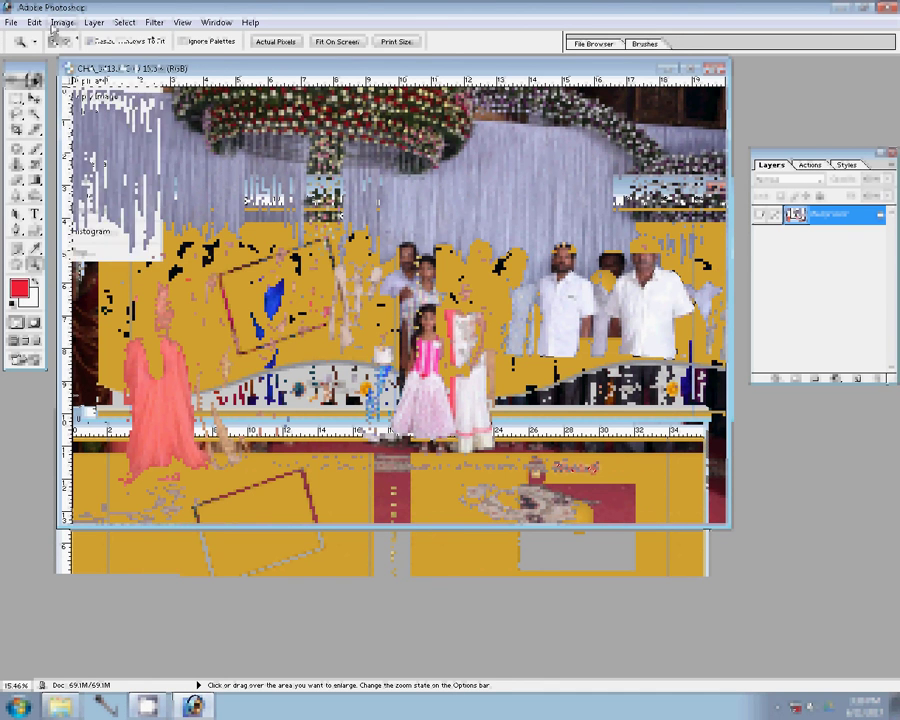
{"action": "left_click", "coordinate": [88, 132]}
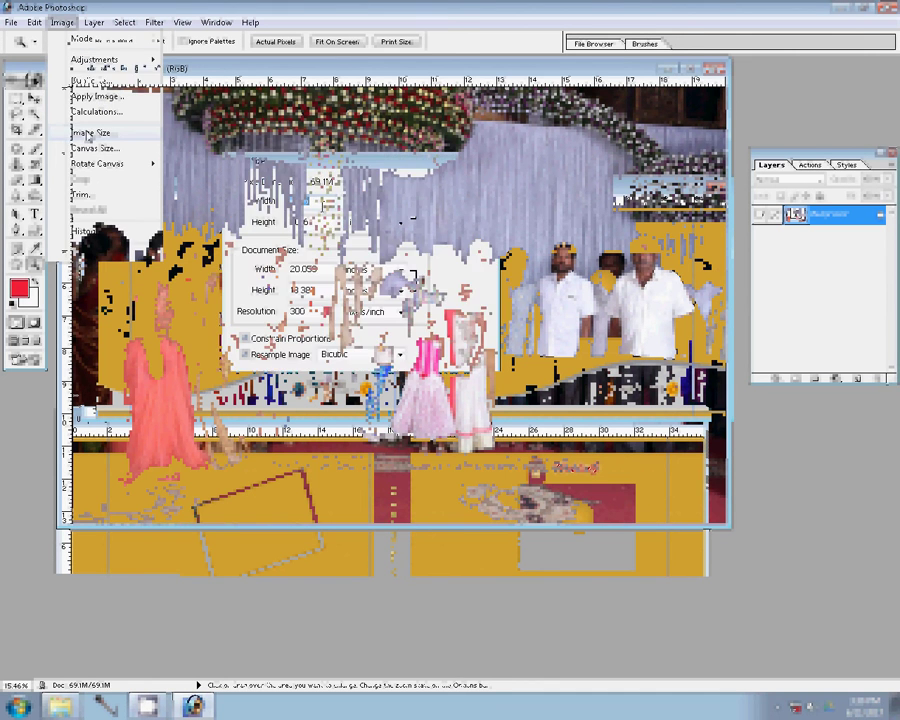
{"action": "left_click_drag", "start_coordinate": [325, 273], "coordinate": [236, 264]}
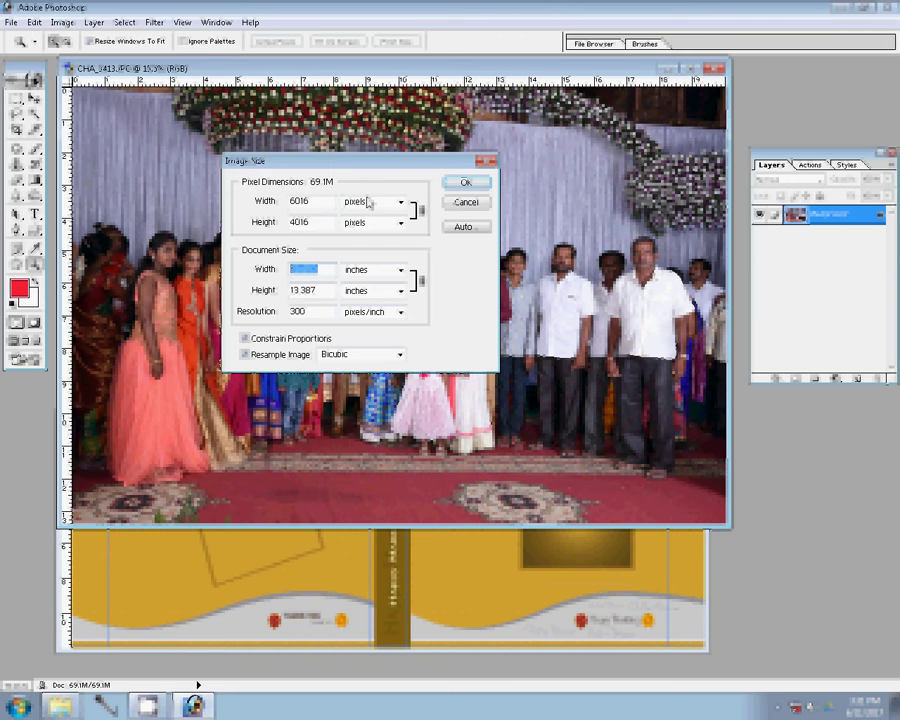
{"action": "type", "text": "8"}
{"action": "left_click", "coordinate": [476, 188]}
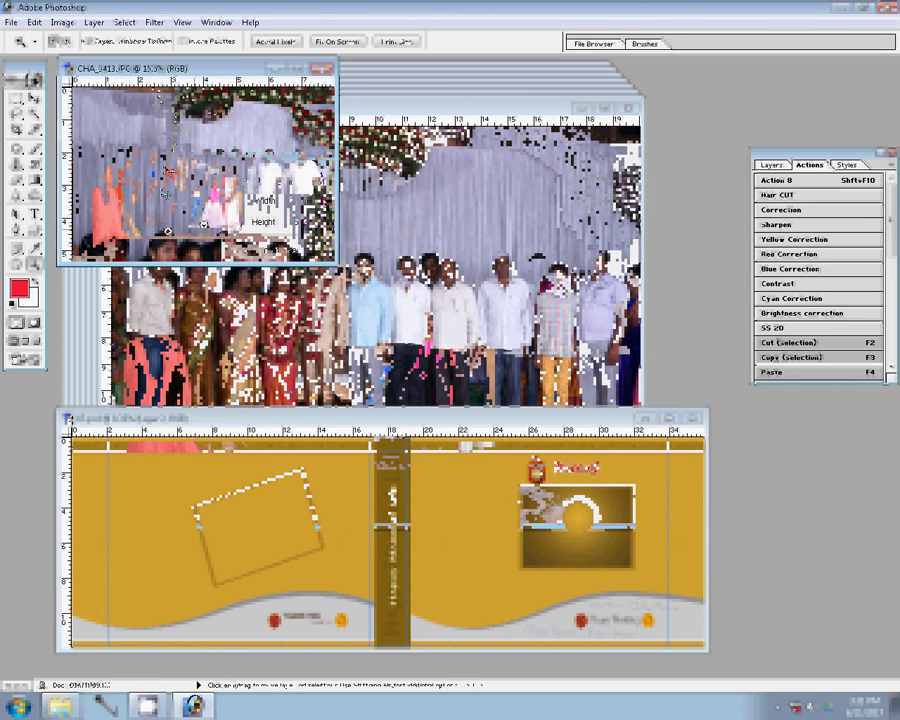
{"action": "left_click_drag", "start_coordinate": [203, 225], "coordinate": [627, 570]}
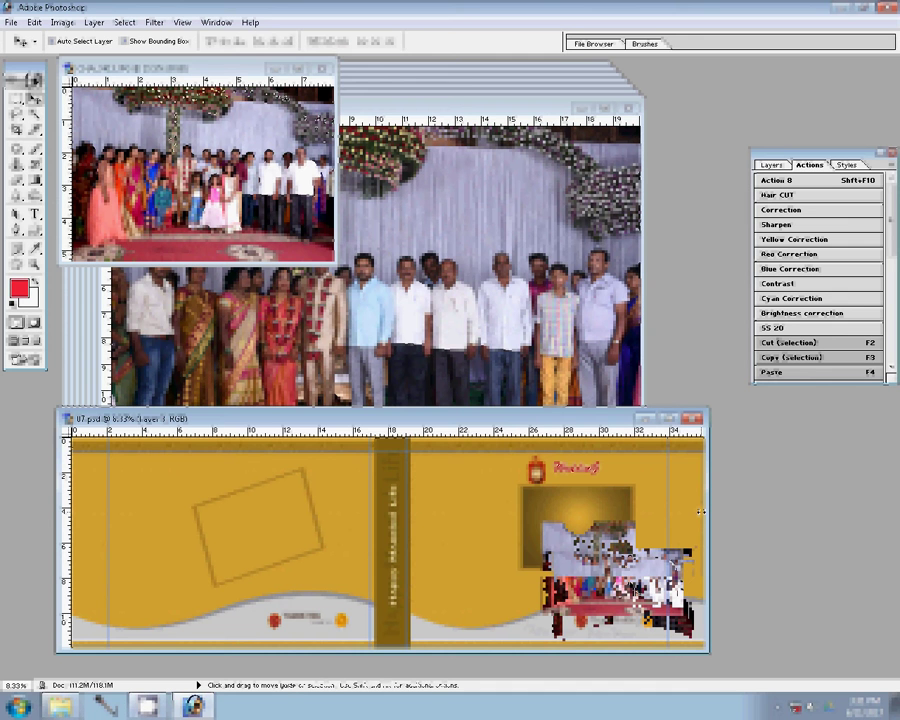
{"action": "key", "text": "ctrl+Tab"}
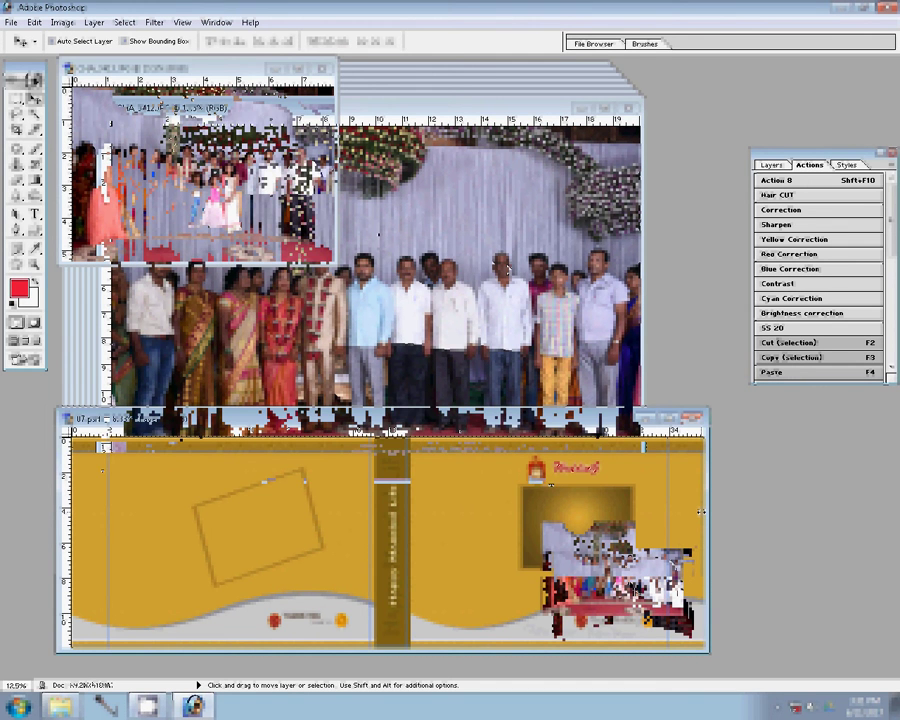
- Resize CHA_3412 to an 8-inch document width
{"action": "left_click", "coordinate": [485, 285]}
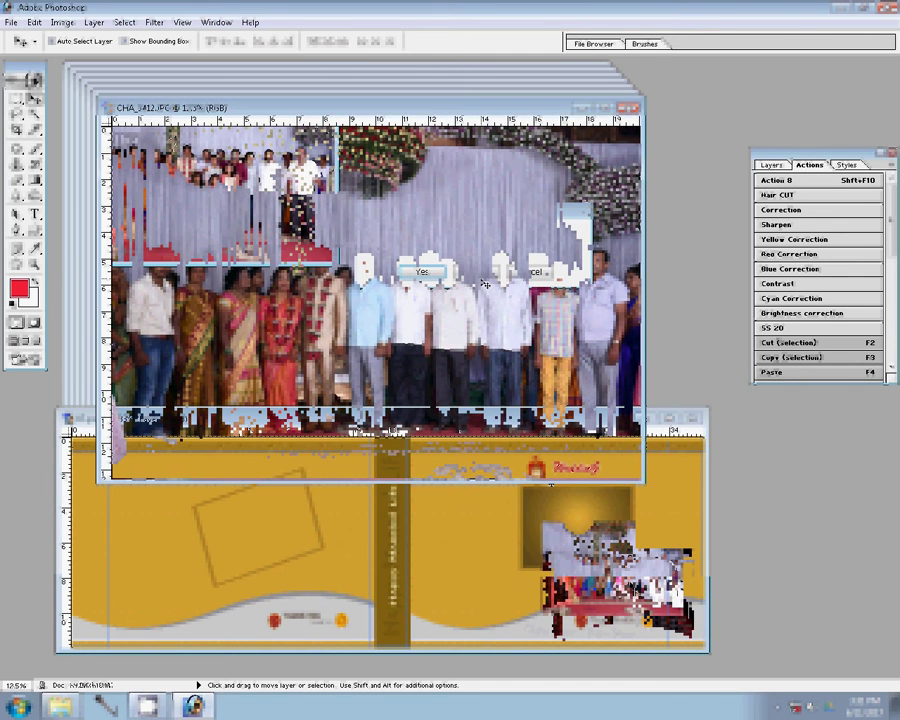
{"action": "left_click", "coordinate": [797, 214]}
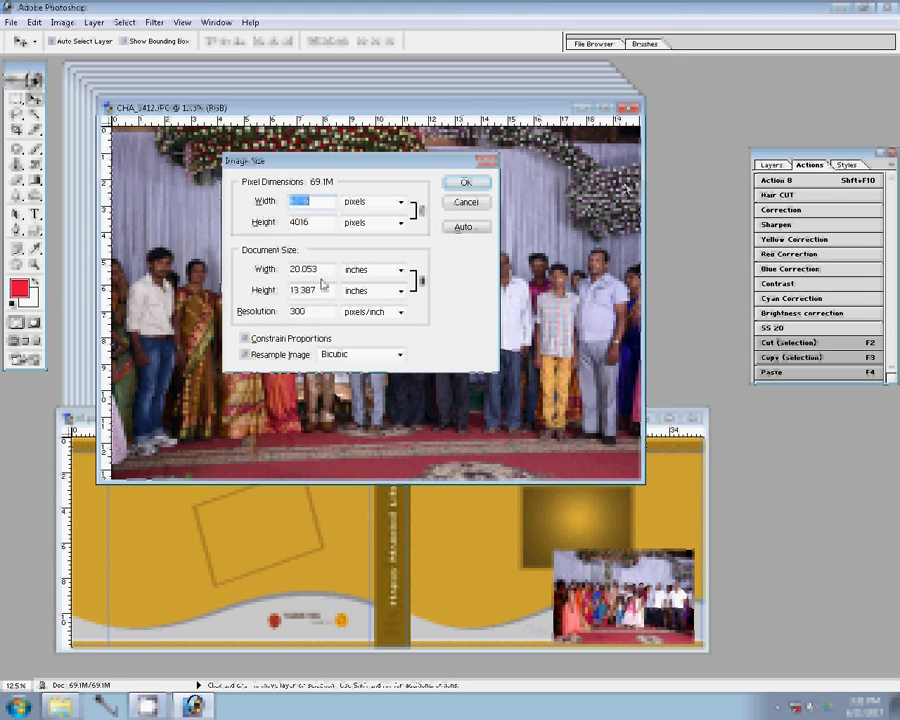
{"action": "double_click", "coordinate": [303, 269]}
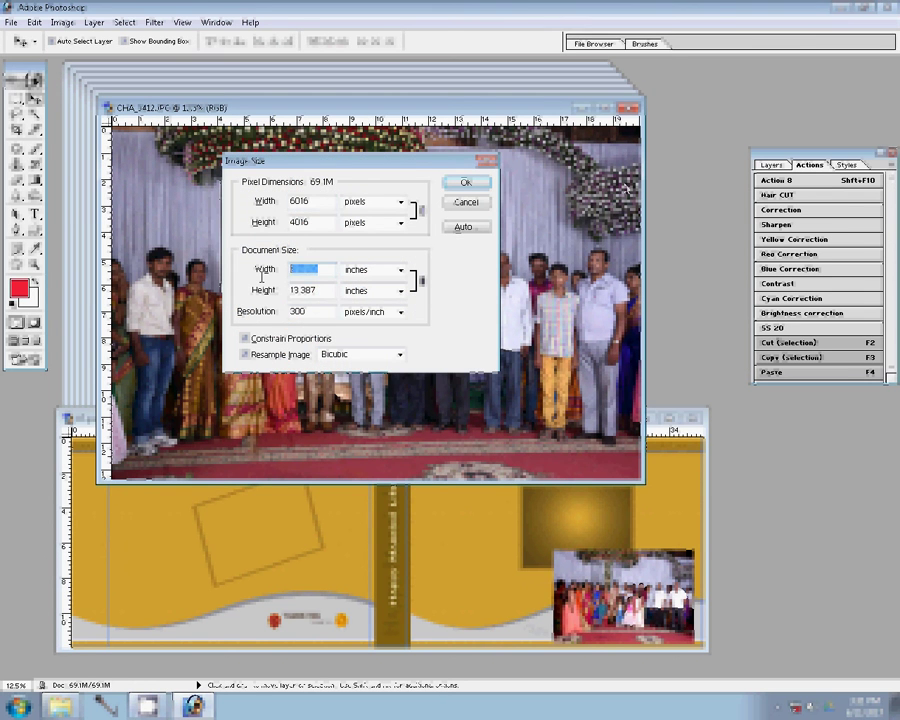
{"action": "type", "text": "8"}
{"action": "key", "text": "Return"}
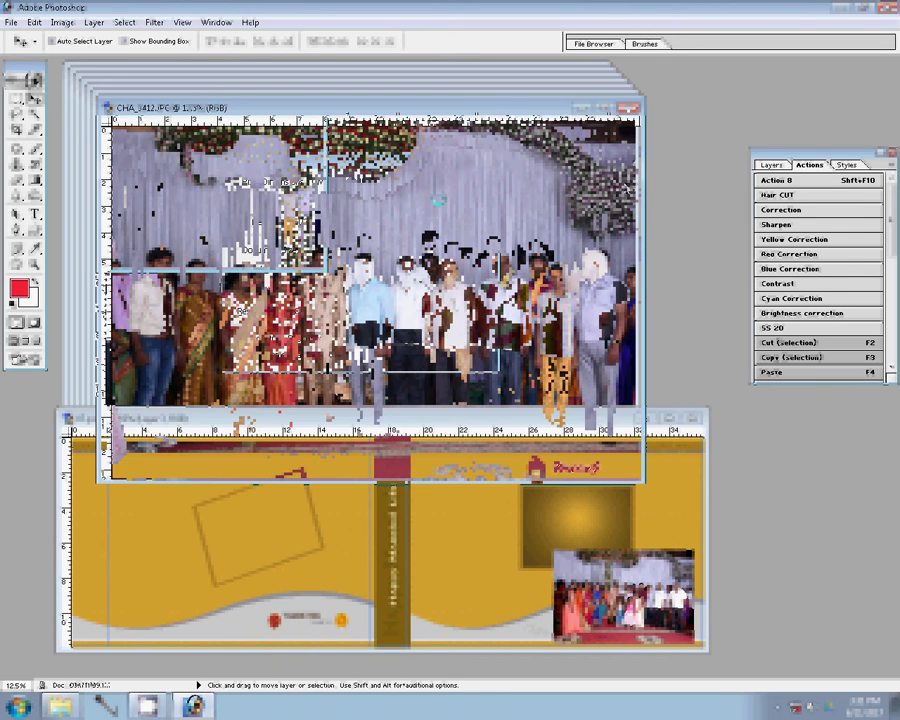
- Drag CHA_3412 into 07.psd and position it above the first group photo
{"action": "left_click_drag", "start_coordinate": [620, 200], "coordinate": [650, 525]}
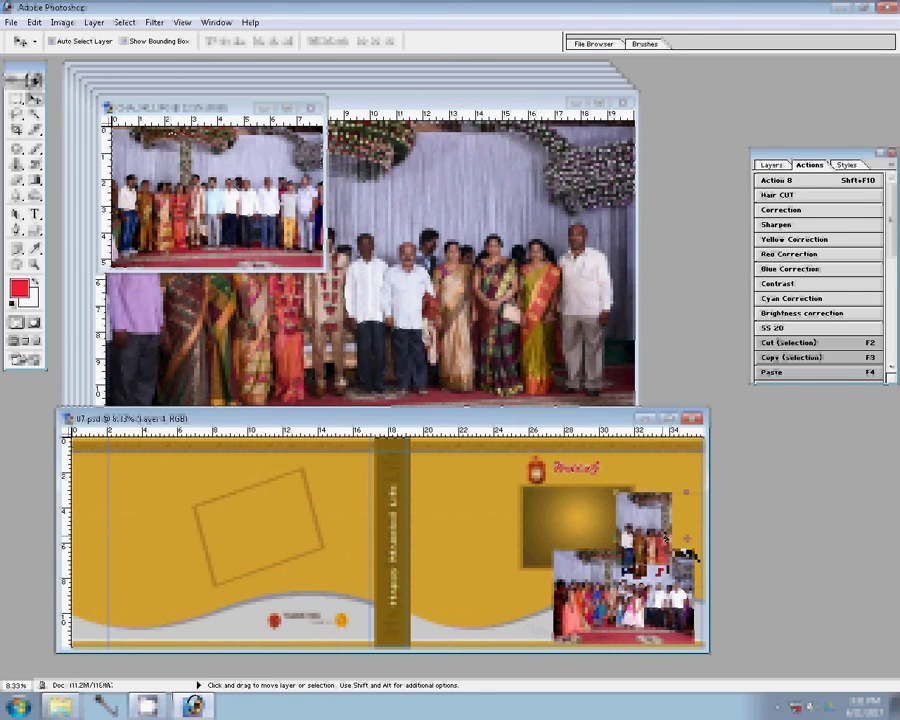
{"action": "left_click_drag", "start_coordinate": [590, 484], "coordinate": [598, 480]}
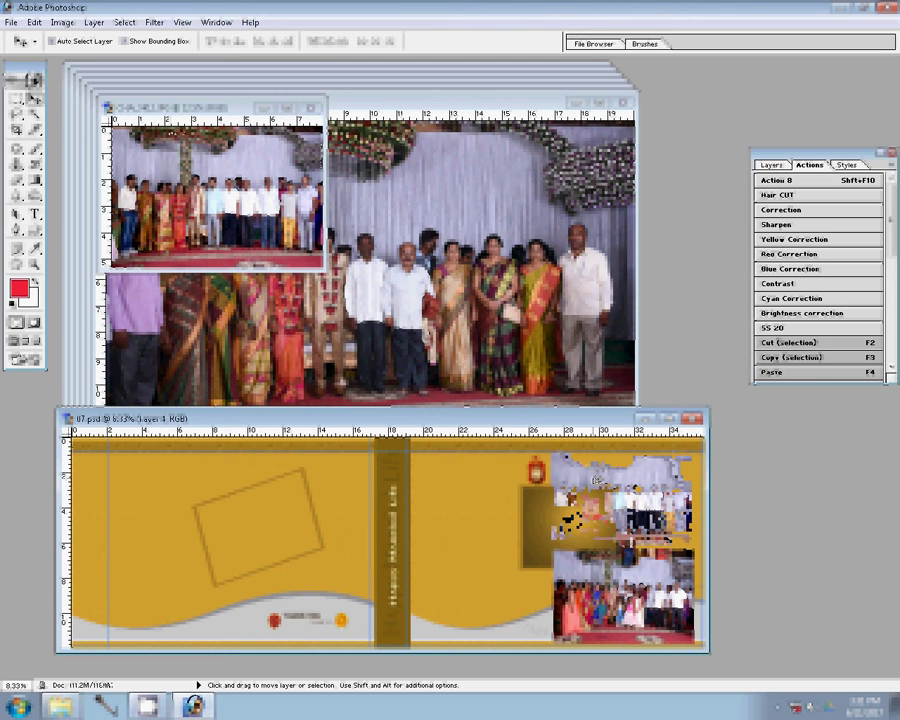
{"action": "left_click", "coordinate": [272, 228]}
{"action": "left_click_drag", "start_coordinate": [272, 225], "coordinate": [388, 465]}
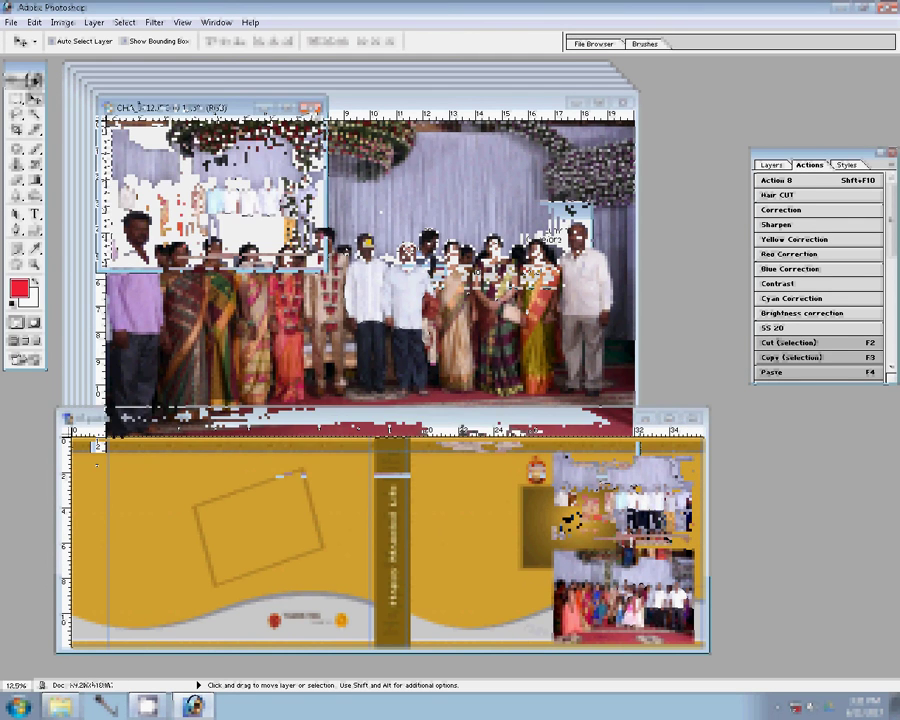
- Resize CHA_3411 to an 8-inch document width
{"action": "key", "text": "ctrl+alt+i"}
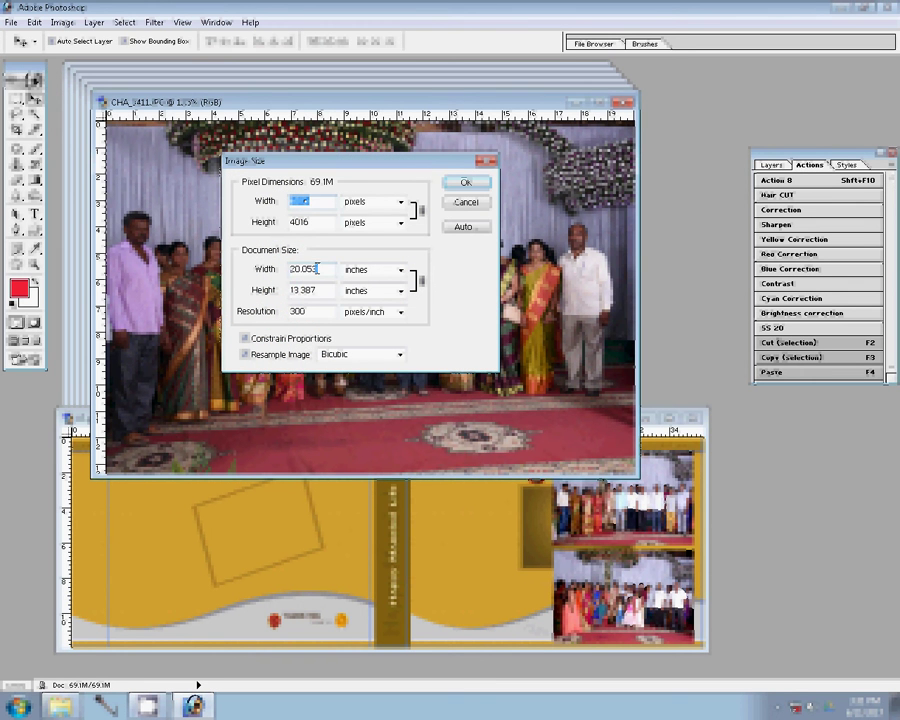
{"action": "double_click", "coordinate": [317, 269]}
{"action": "type", "text": "8"}
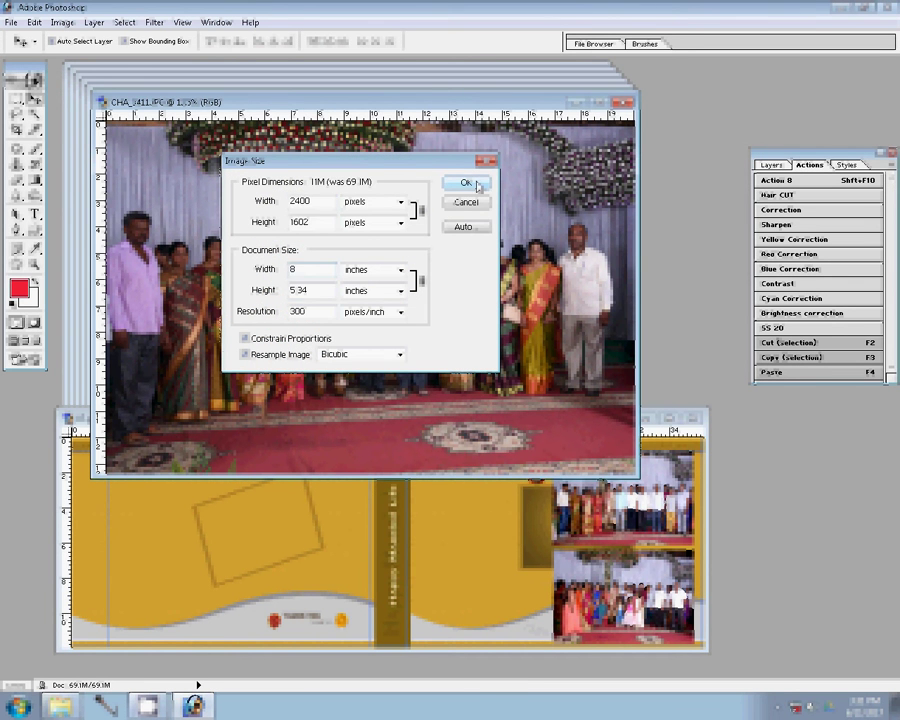
{"action": "left_click", "coordinate": [477, 186]}
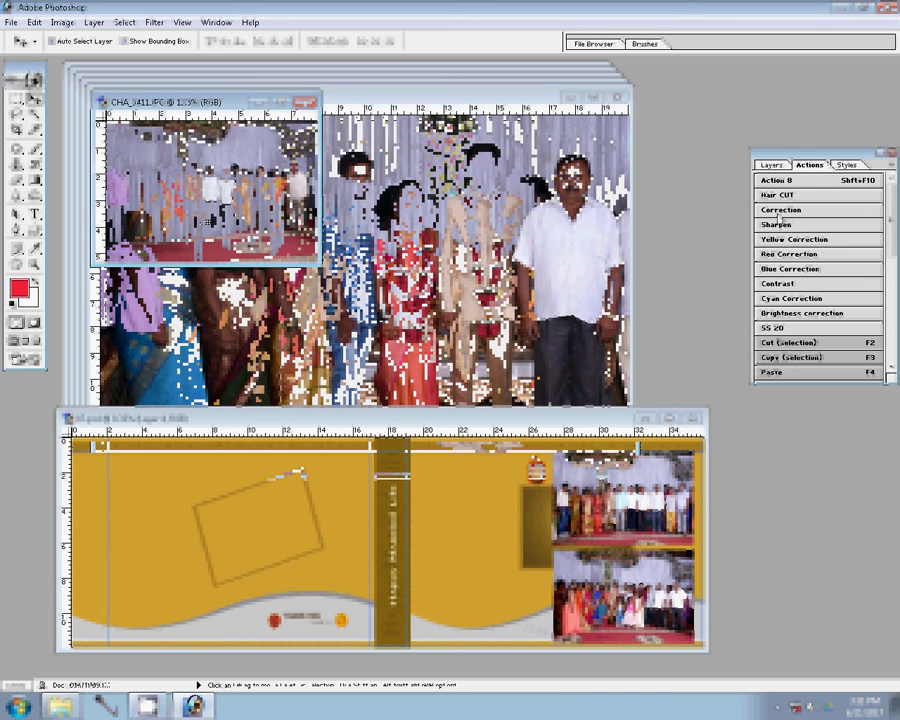
- Paste CHA_3411 into 07.psd as a new layer and close the original
{"action": "left_click", "coordinate": [484, 488]}
{"action": "key", "text": "ctrl+v"}
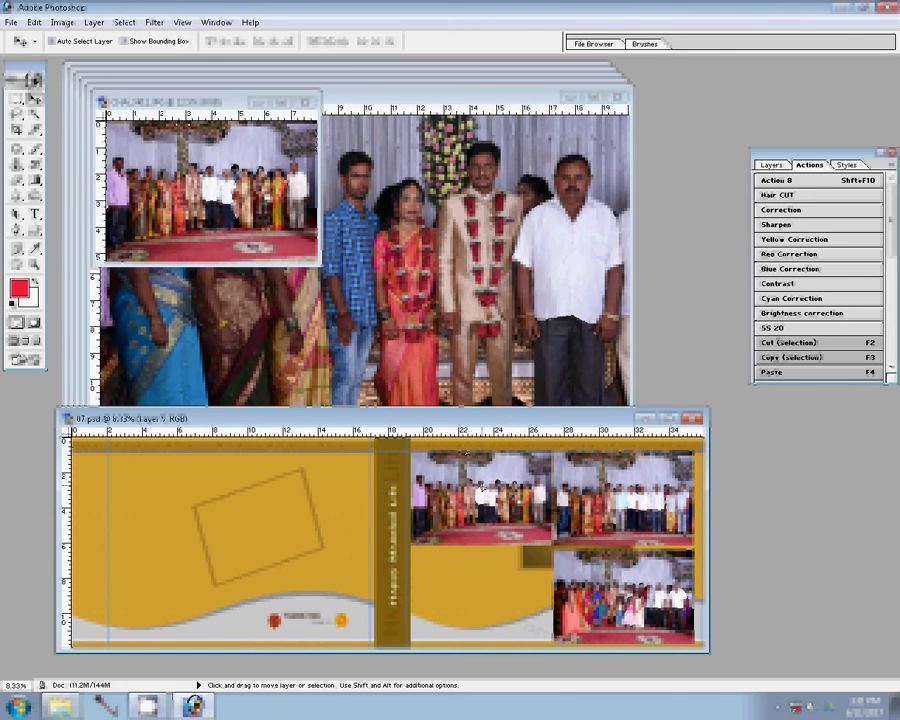
{"action": "left_click", "coordinate": [229, 226]}
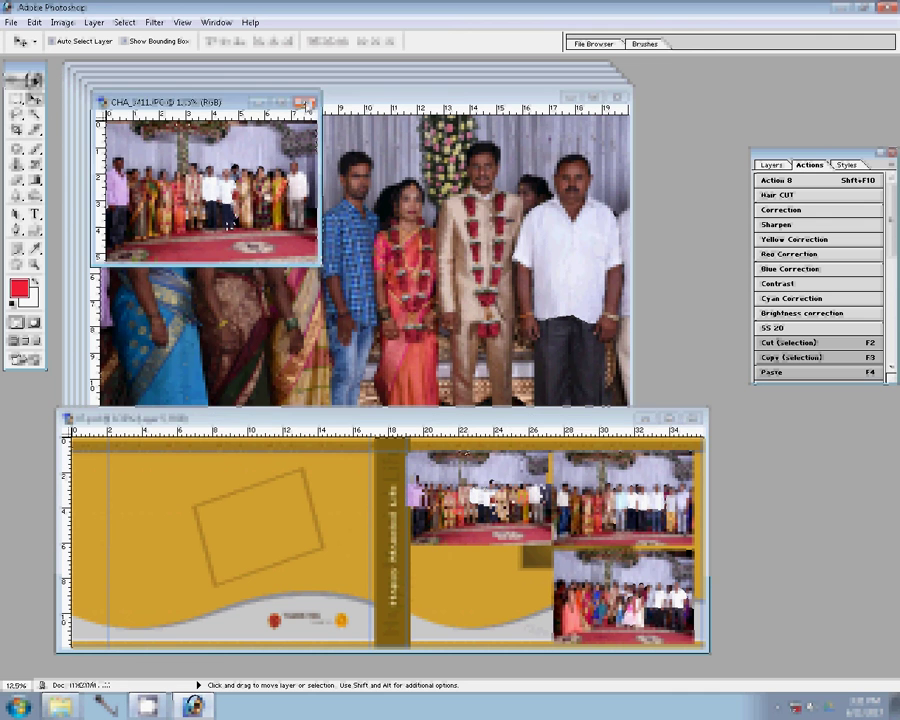
{"action": "key", "text": "ctrl+w"}
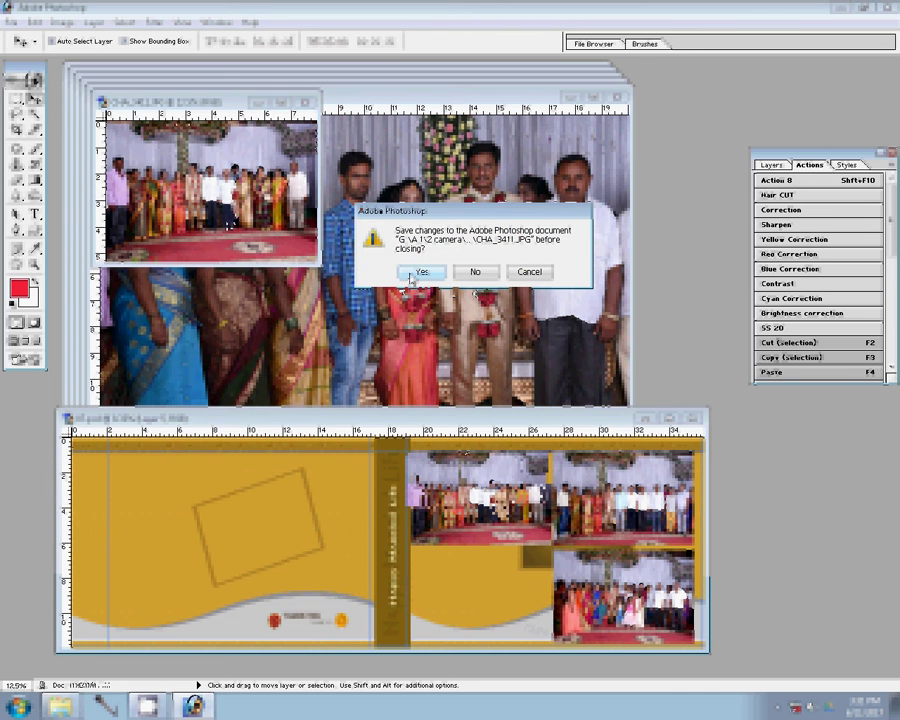
- Close the previous photo unsaved and run the resize-and-place action on the next photo
{"action": "left_click", "coordinate": [410, 275]}
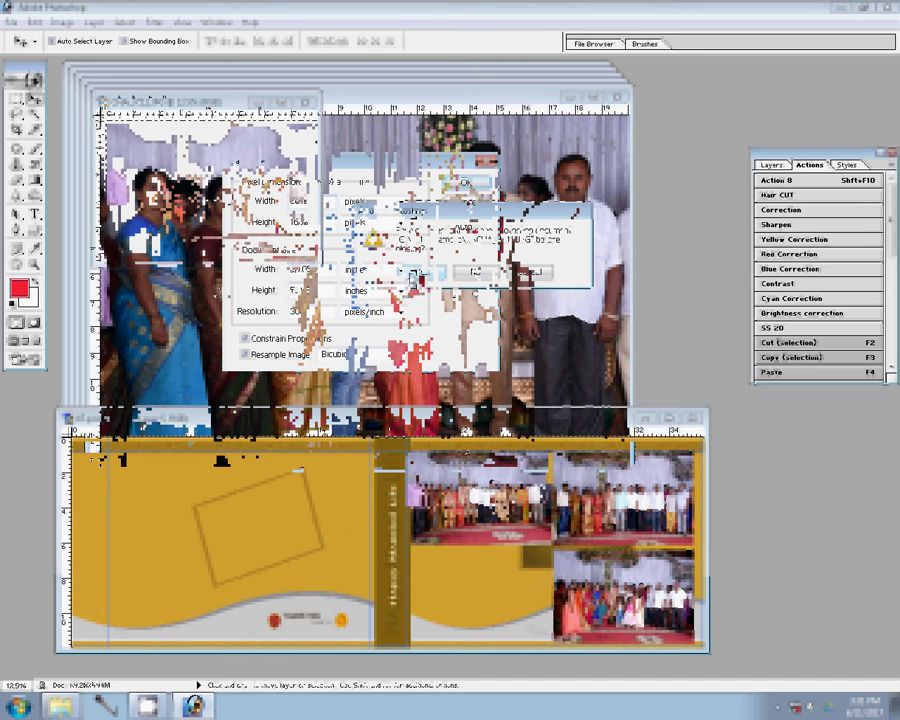
{"action": "left_click", "coordinate": [468, 185]}
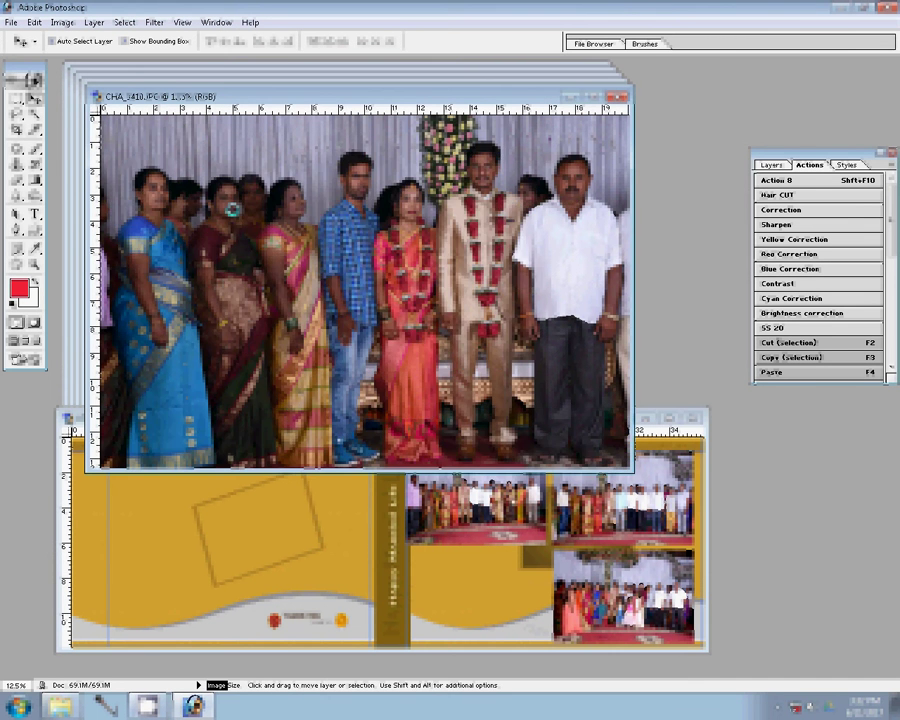
{"action": "left_click", "coordinate": [806, 215]}
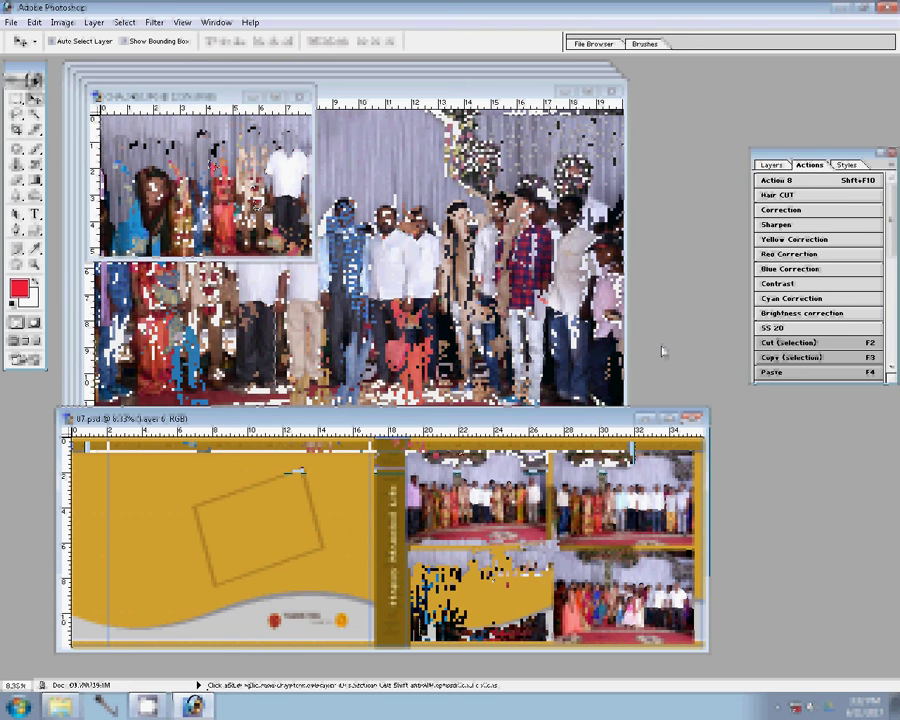
{"action": "left_click", "coordinate": [470, 270]}
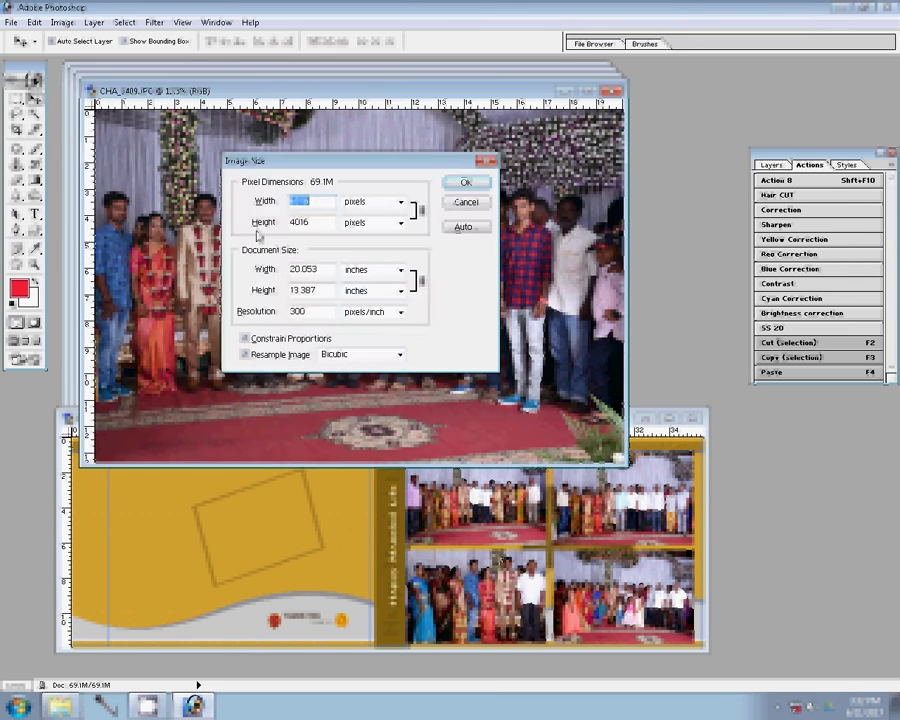
- Resize the next photo to 8 inches wide and close its original without saving
{"action": "key", "text": "Tab"}
{"action": "type", "text": "8"}
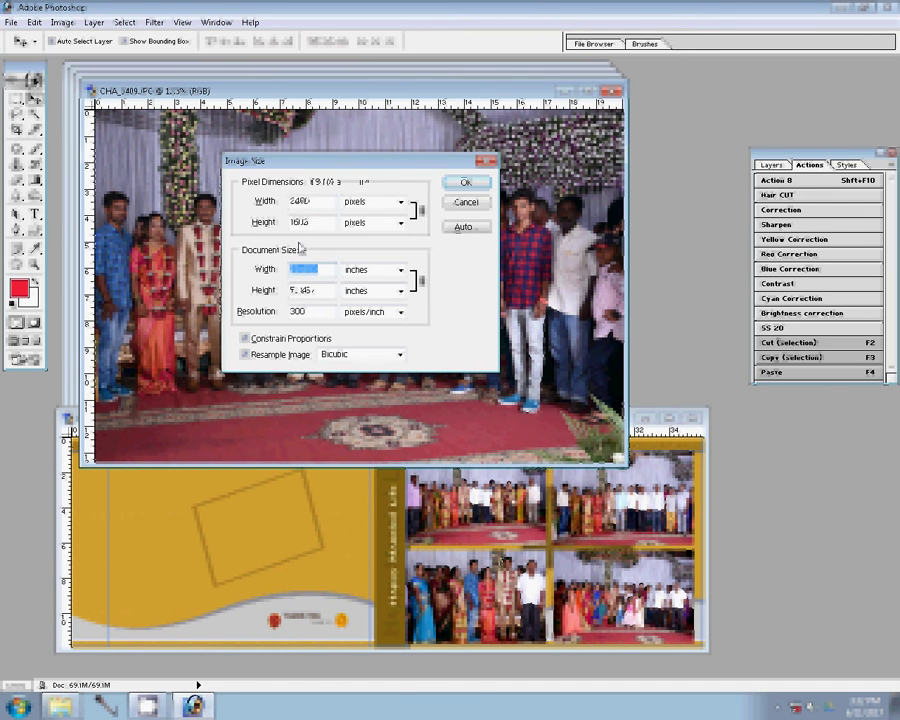
{"action": "left_click", "coordinate": [463, 183]}
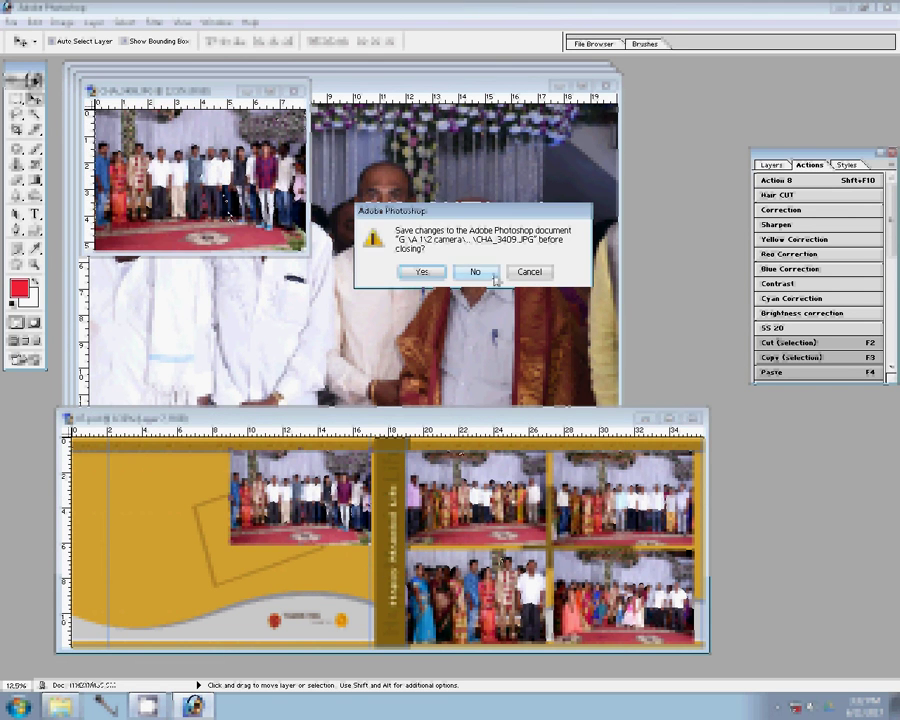
{"action": "left_click", "coordinate": [494, 276]}
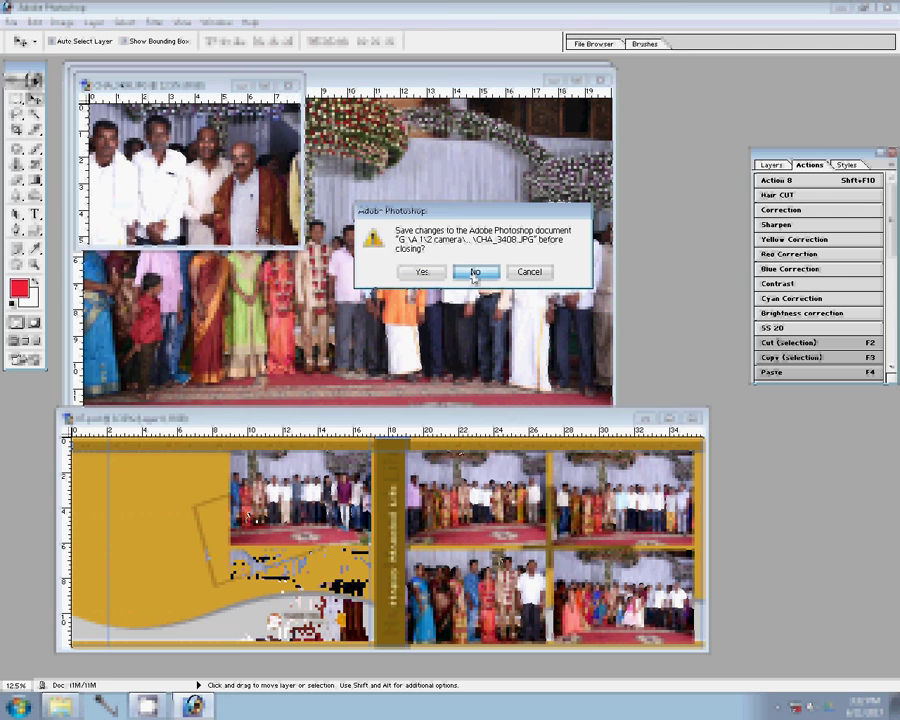
- Resize the next photo to 8 inches wide, place it in the spread, close it unsaved
{"action": "left_click", "coordinate": [474, 271]}
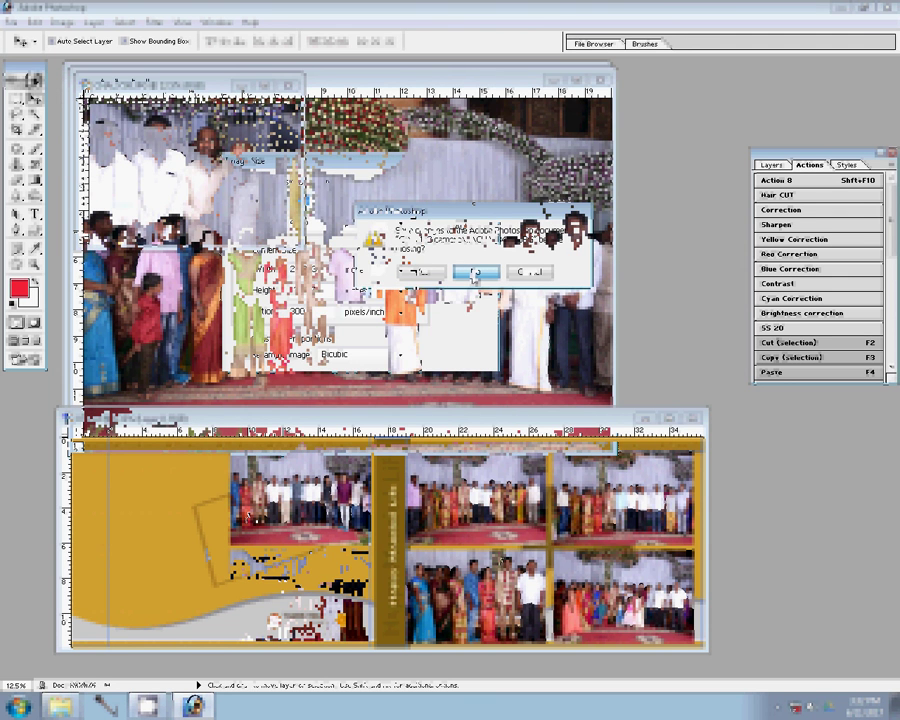
{"action": "type", "text": "8"}
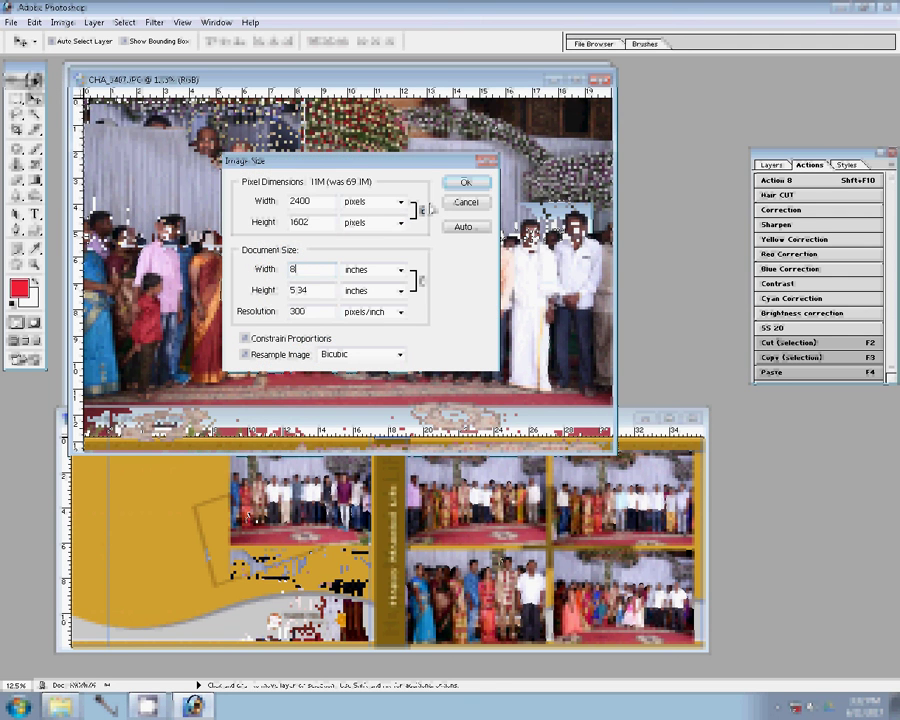
{"action": "left_click", "coordinate": [467, 184]}
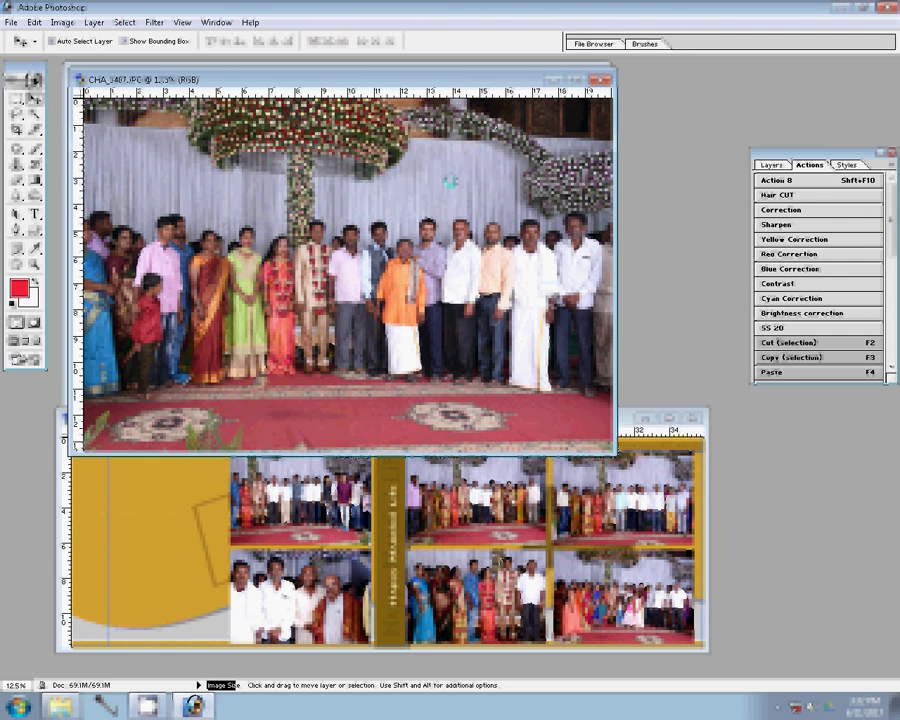
{"action": "left_click", "coordinate": [802, 212]}
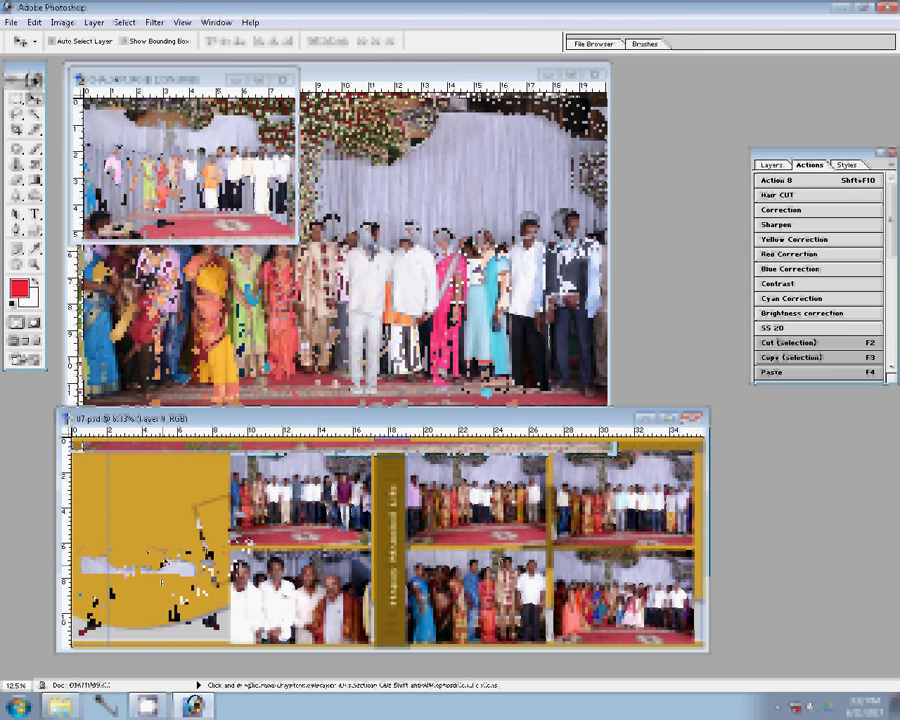
{"action": "left_click", "coordinate": [474, 271]}
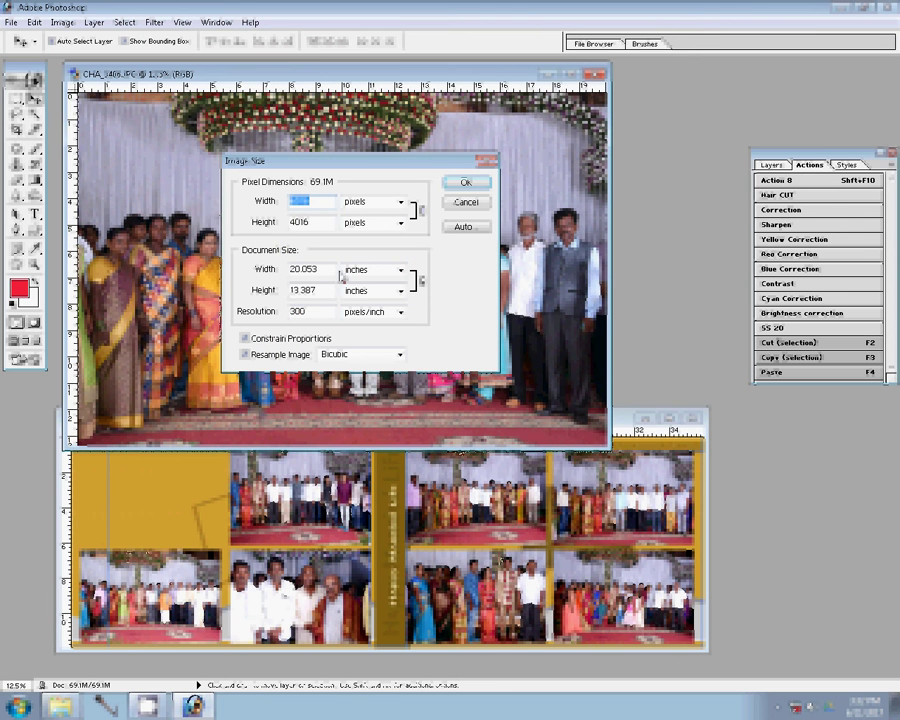
- Resize CHA_3406 from 20.053 to 8 inches, drop it in the top-left cell, discard the original
{"action": "left_click", "coordinate": [325, 269]}
{"action": "double_click", "coordinate": [310, 269]}
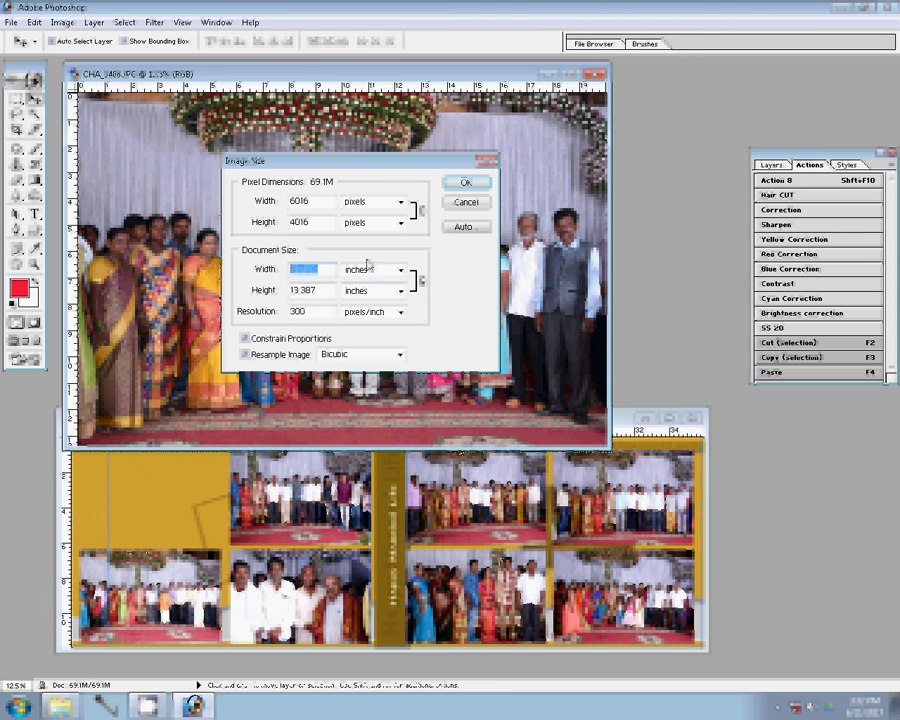
{"action": "type", "text": "8"}
{"action": "left_click", "coordinate": [464, 182]}
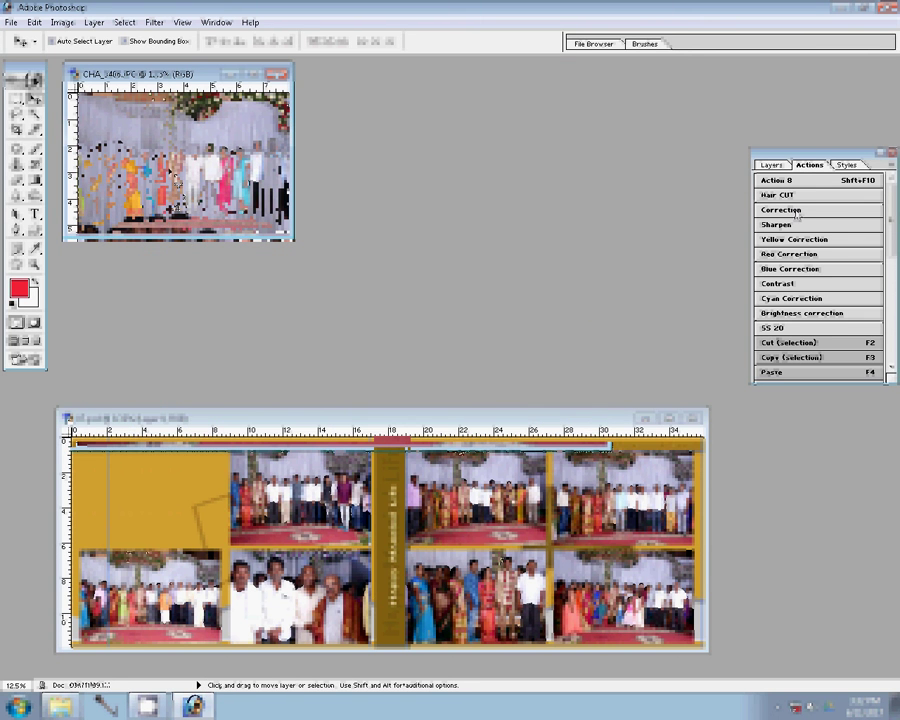
{"action": "left_click_drag", "start_coordinate": [145, 520], "coordinate": [149, 524]}
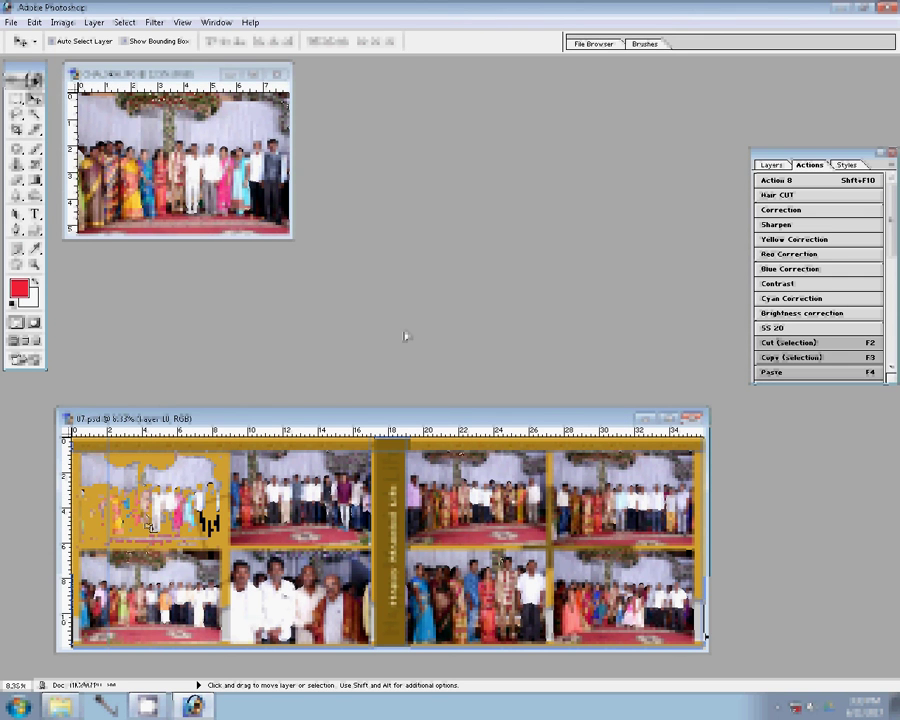
{"action": "key", "text": "ctrl+Tab"}
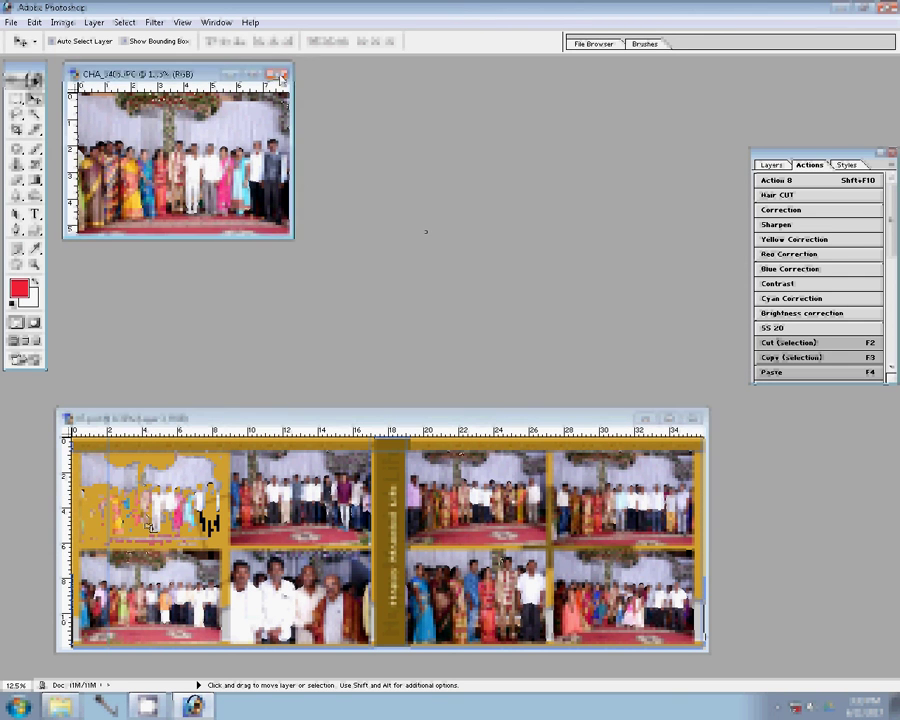
{"action": "key", "text": "ctrl+w"}
{"action": "left_click", "coordinate": [477, 275]}
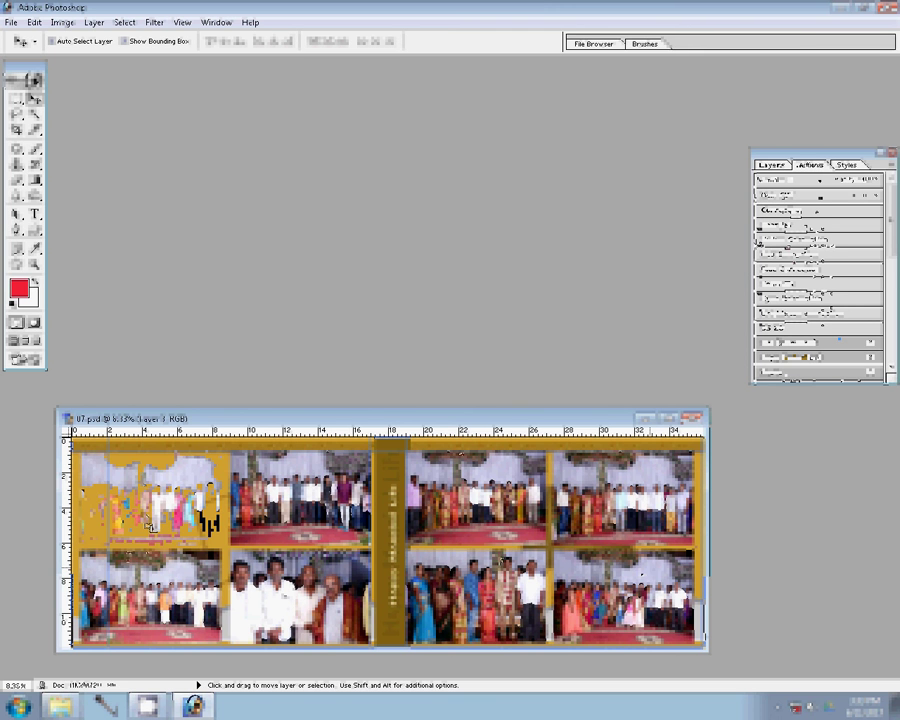
- Add a 10 px Stroke with the orange pattern fill to the top-left photo layer
{"action": "left_click", "coordinate": [776, 378]}
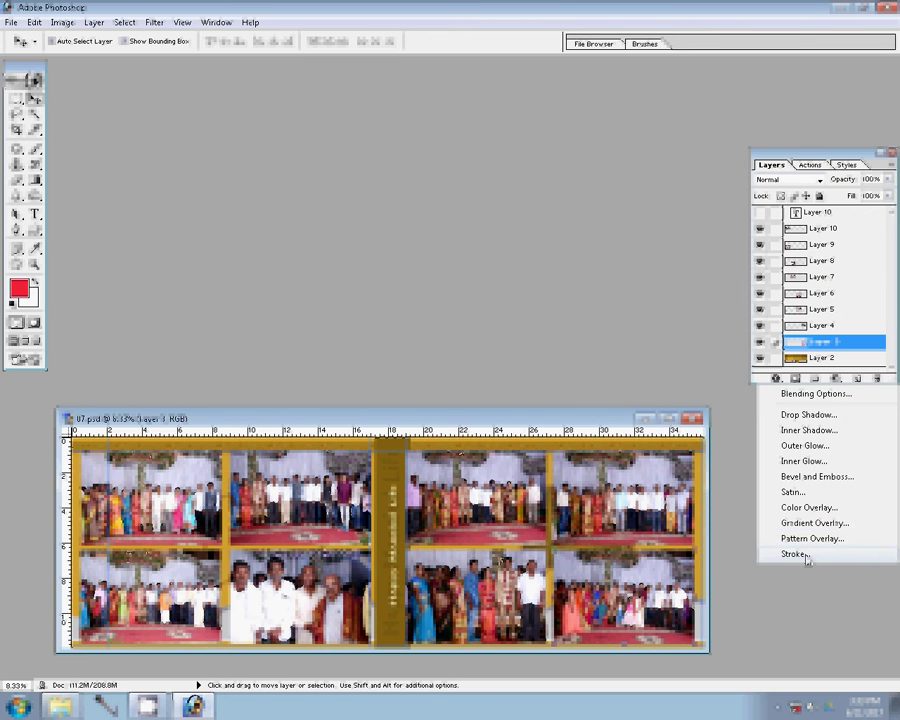
{"action": "left_click", "coordinate": [807, 556]}
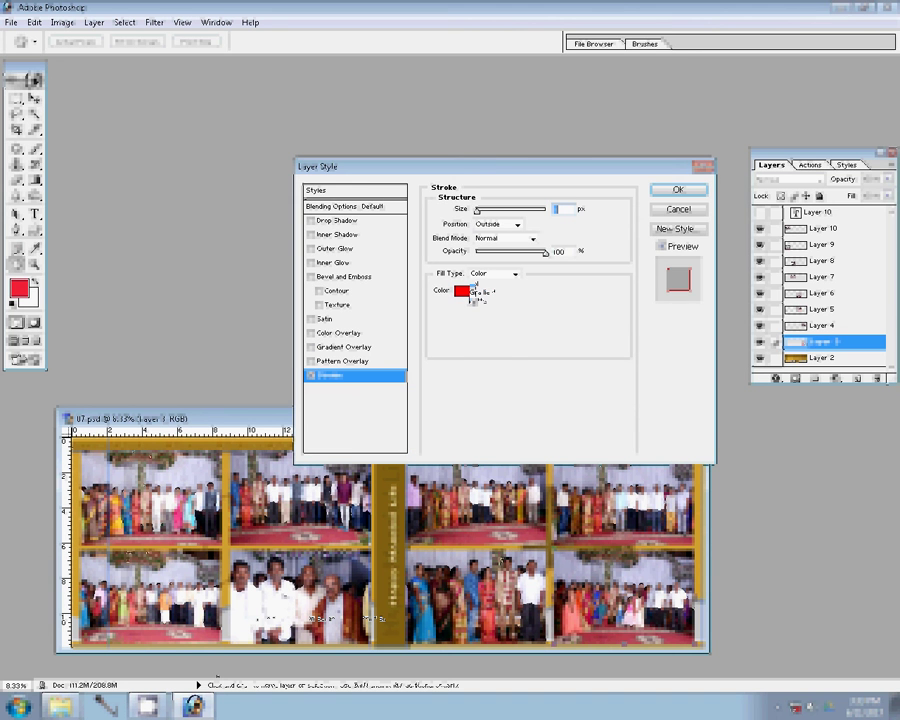
{"action": "left_click", "coordinate": [495, 273]}
{"action": "left_click", "coordinate": [490, 308]}
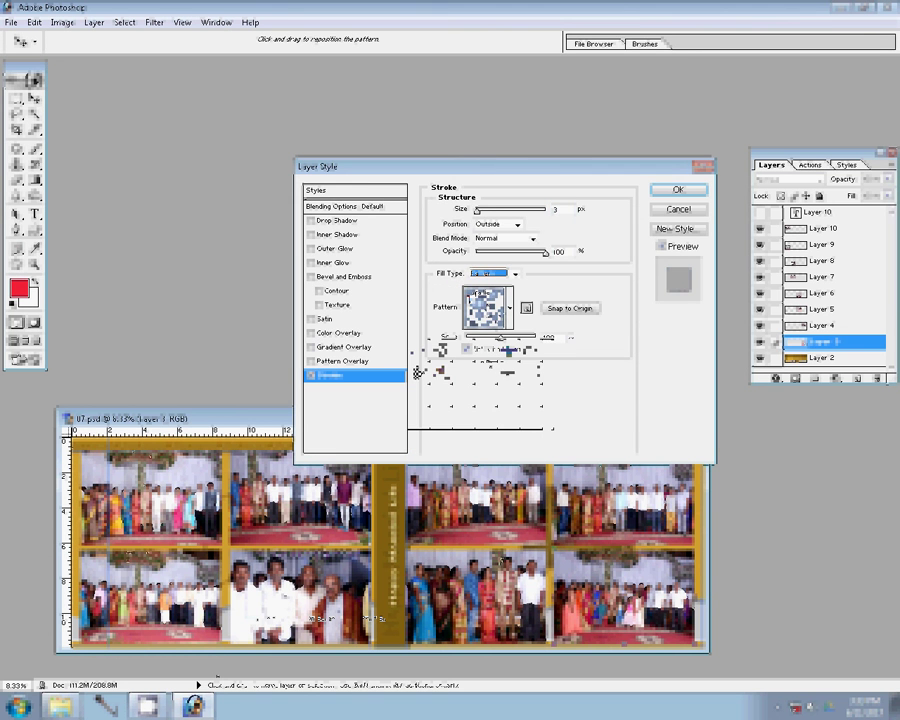
{"action": "left_click", "coordinate": [483, 351]}
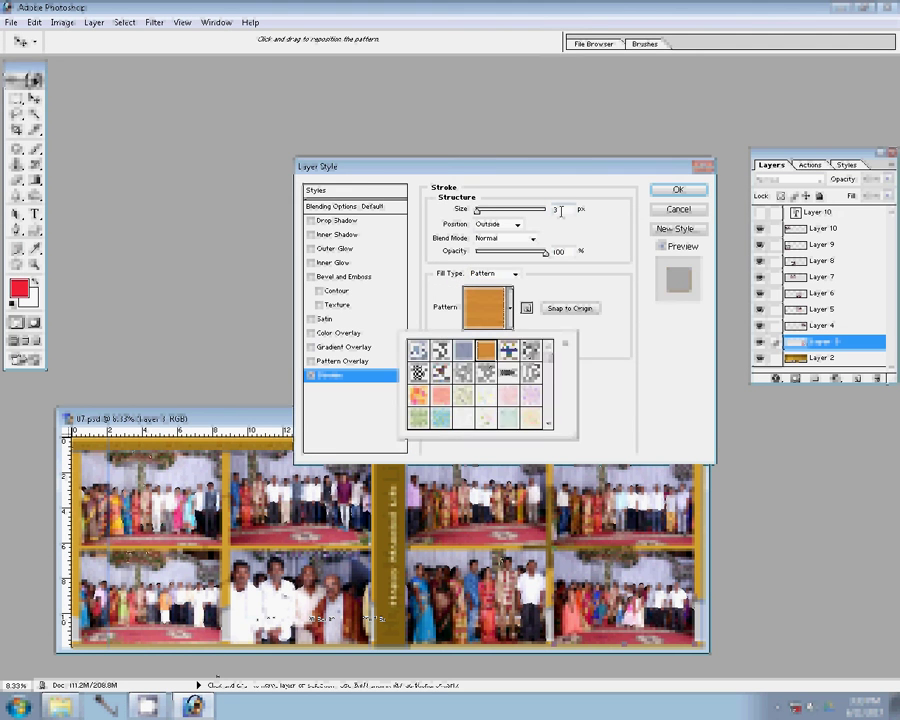
{"action": "left_click", "coordinate": [537, 231]}
{"action": "type", "text": "10"}
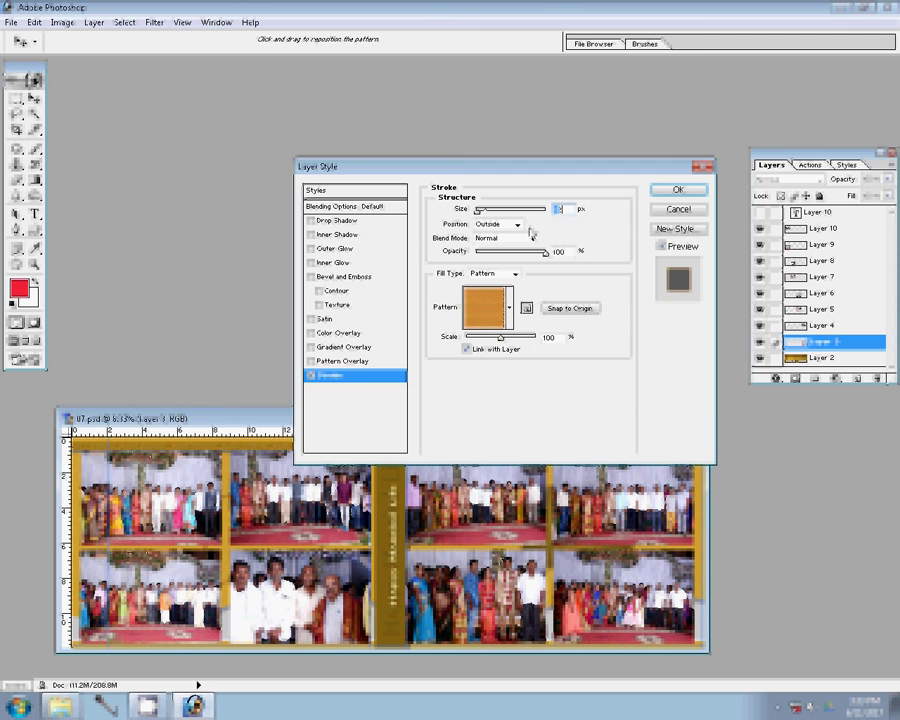
{"action": "left_click", "coordinate": [677, 190]}
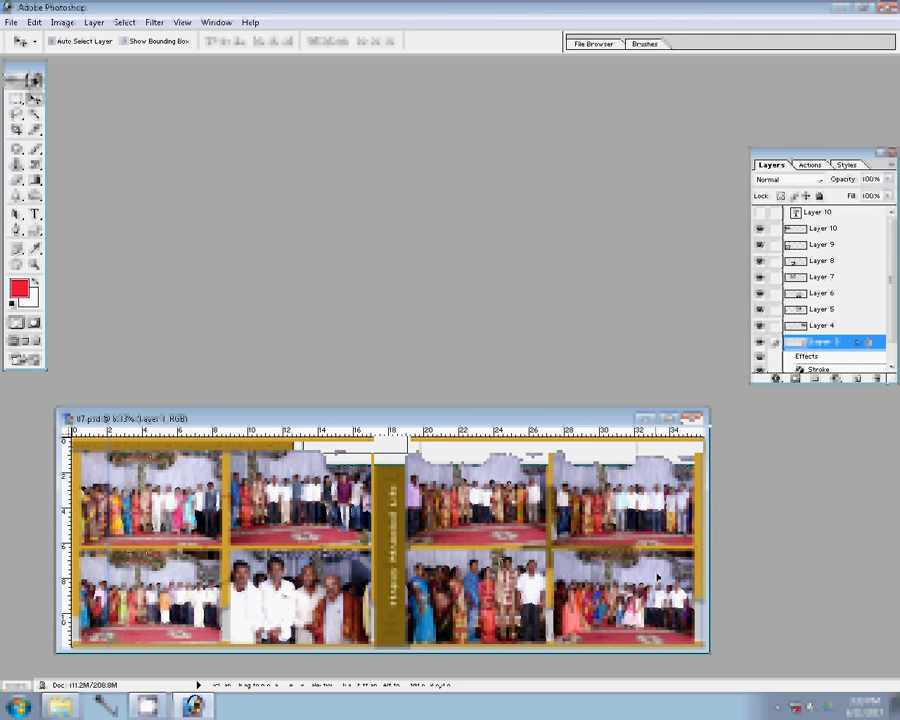
- Merge down from Layer 10 four times with Ctrl+E, then bring up Save As
{"action": "left_click", "coordinate": [400, 430], "text": "ctrl"}
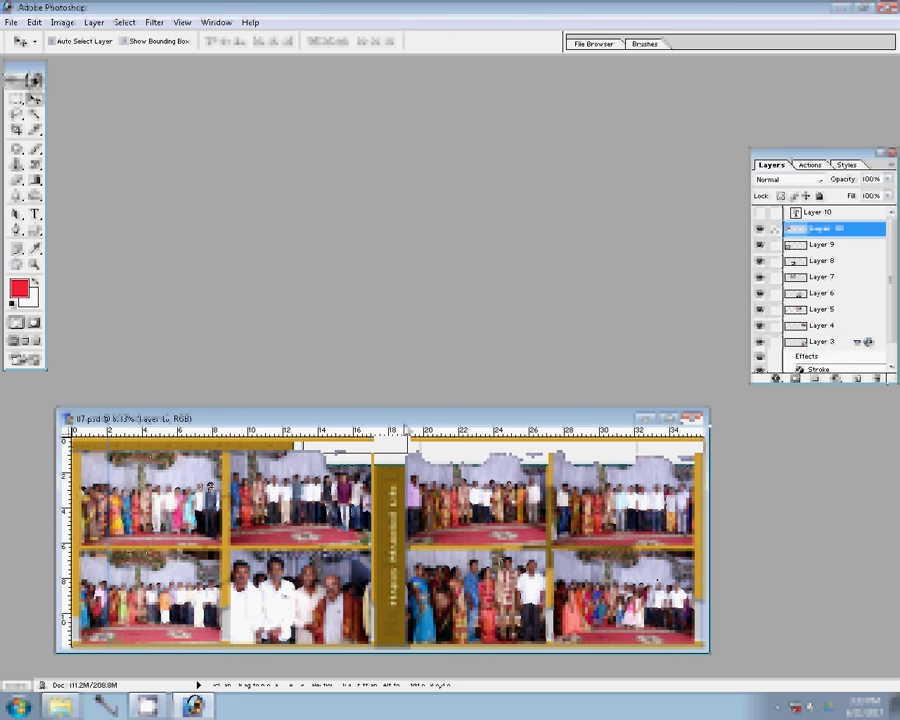
{"action": "key", "text": "ctrl+e"}
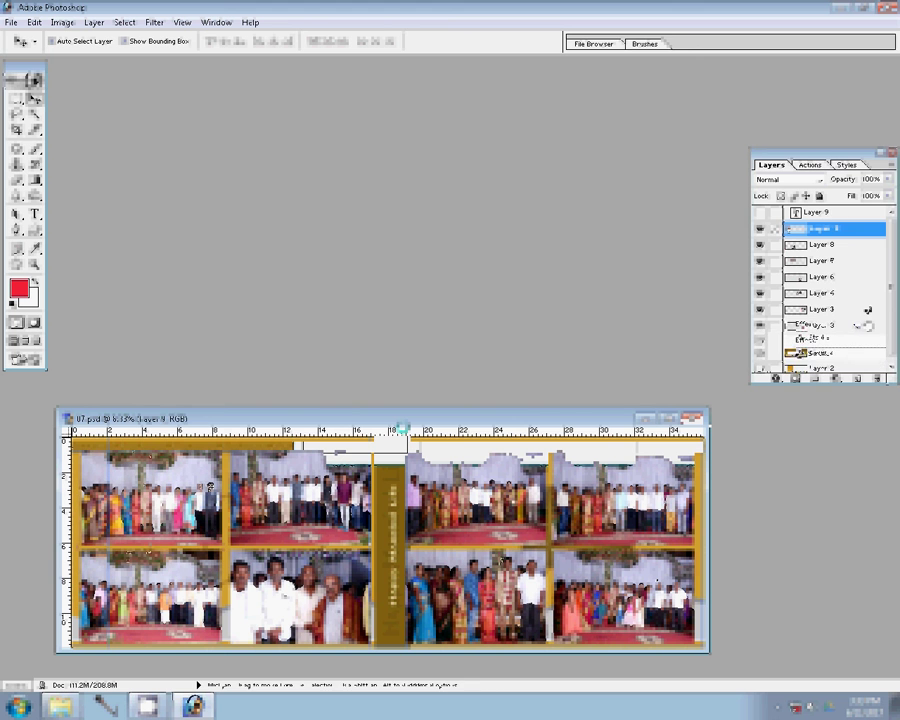
{"action": "key", "text": "ctrl+e"}
{"action": "key", "text": "ctrl+e"}
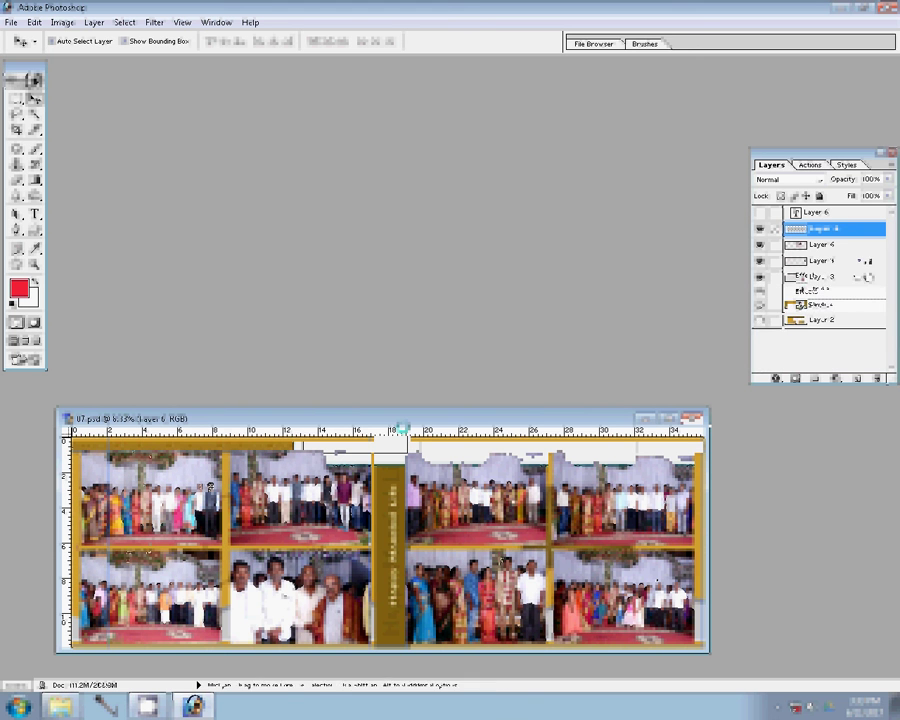
{"action": "key", "text": "ctrl+e"}
{"action": "key", "text": "ctrl+e"}
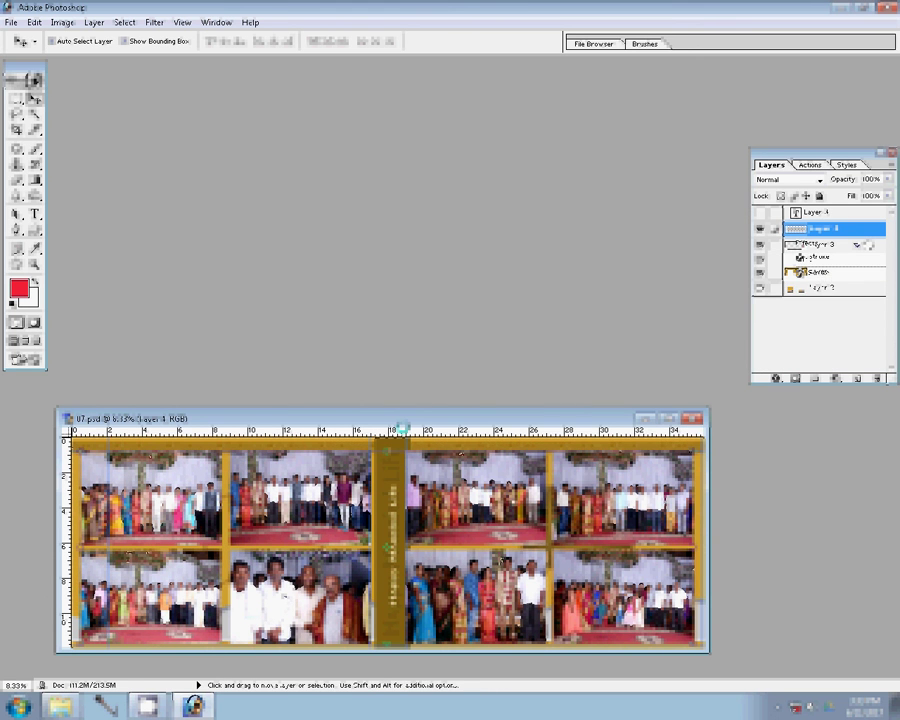
{"action": "key", "text": "ctrl+e"}
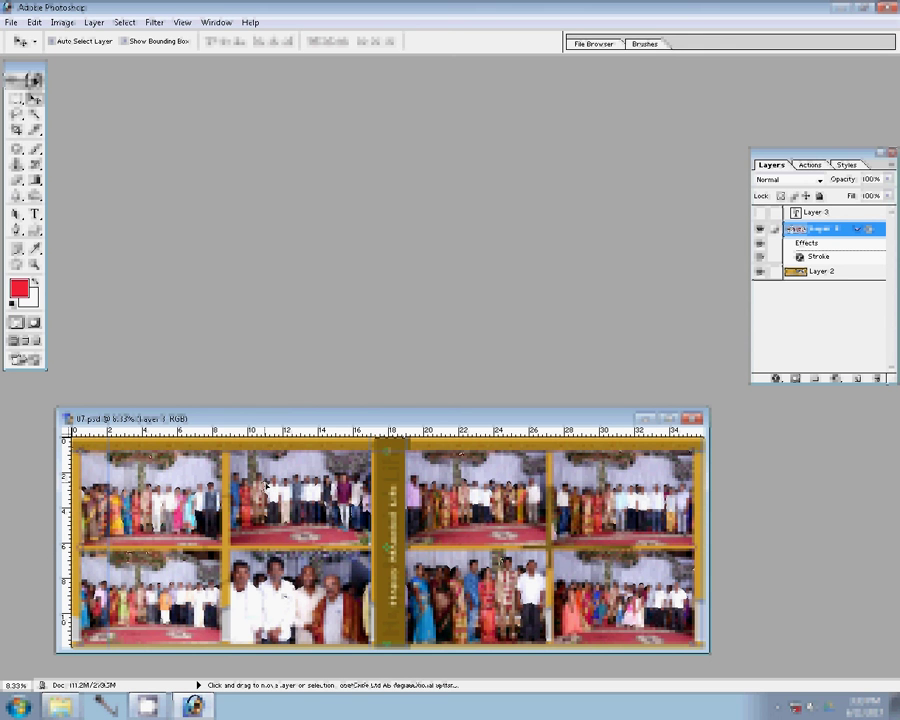
{"action": "key", "text": "ctrl+shift+s"}
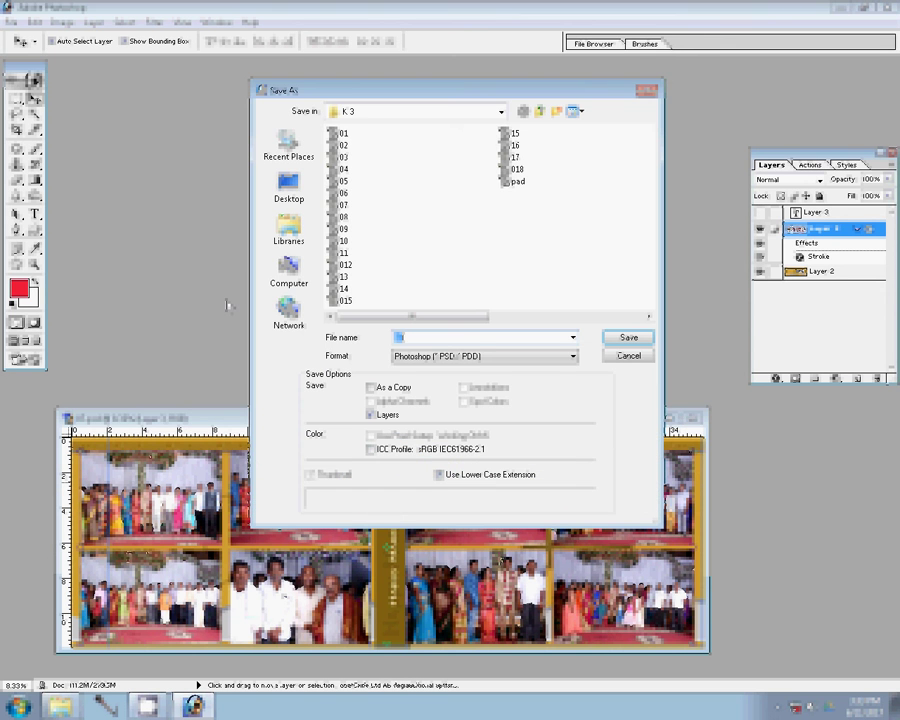
- Point the Save As dialog at the 00 folder on Local Disk (G:)
{"action": "left_click", "coordinate": [290, 268]}
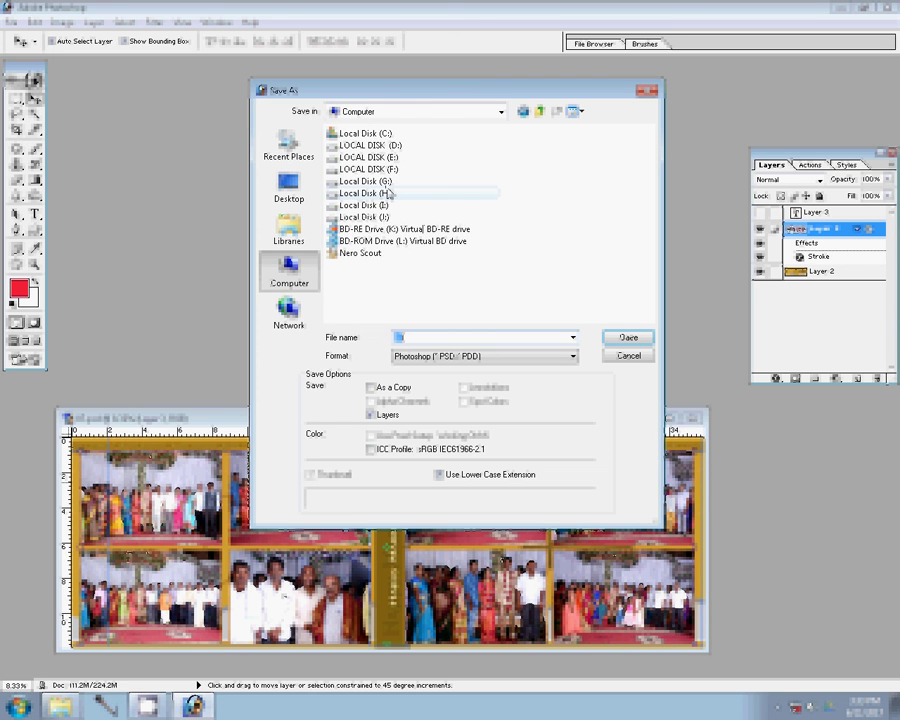
{"action": "double_click", "coordinate": [388, 181]}
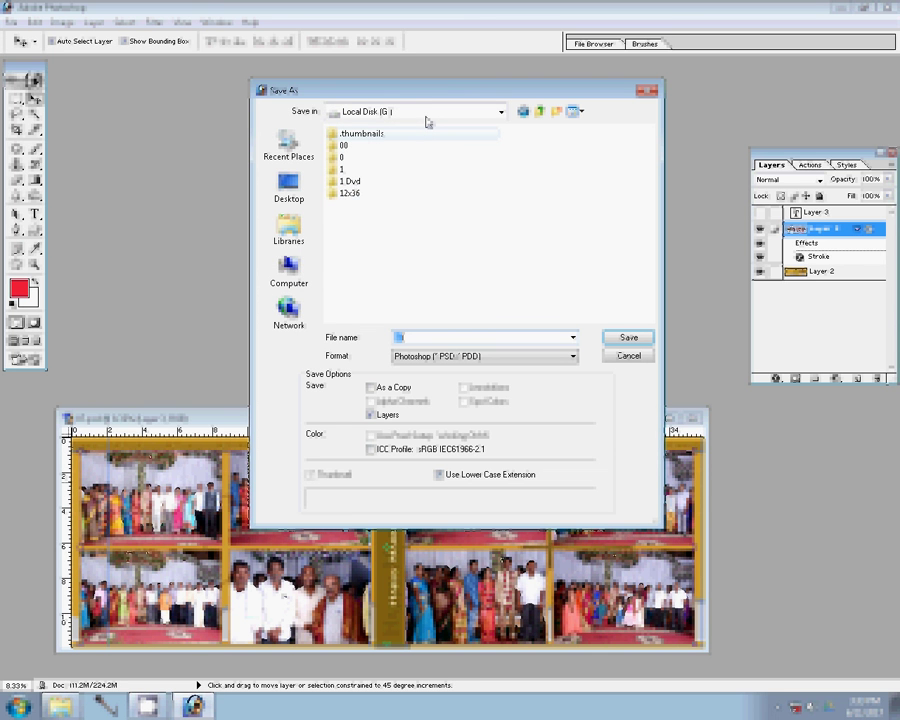
{"action": "double_click", "coordinate": [344, 145]}
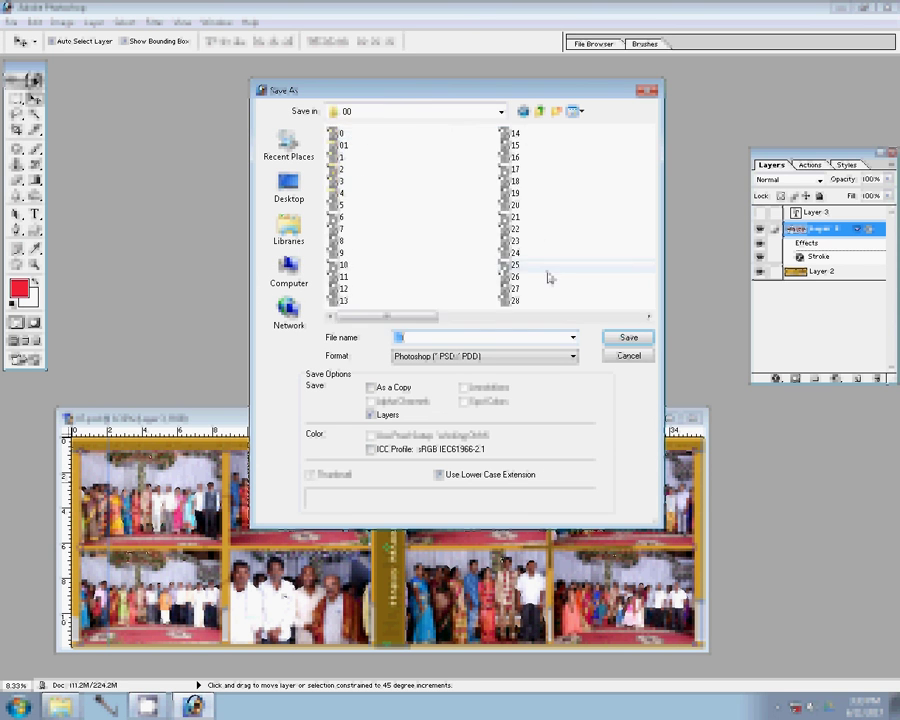
{"action": "scroll", "coordinate": [548, 277], "scroll_direction": "down", "scroll_amount": 1}
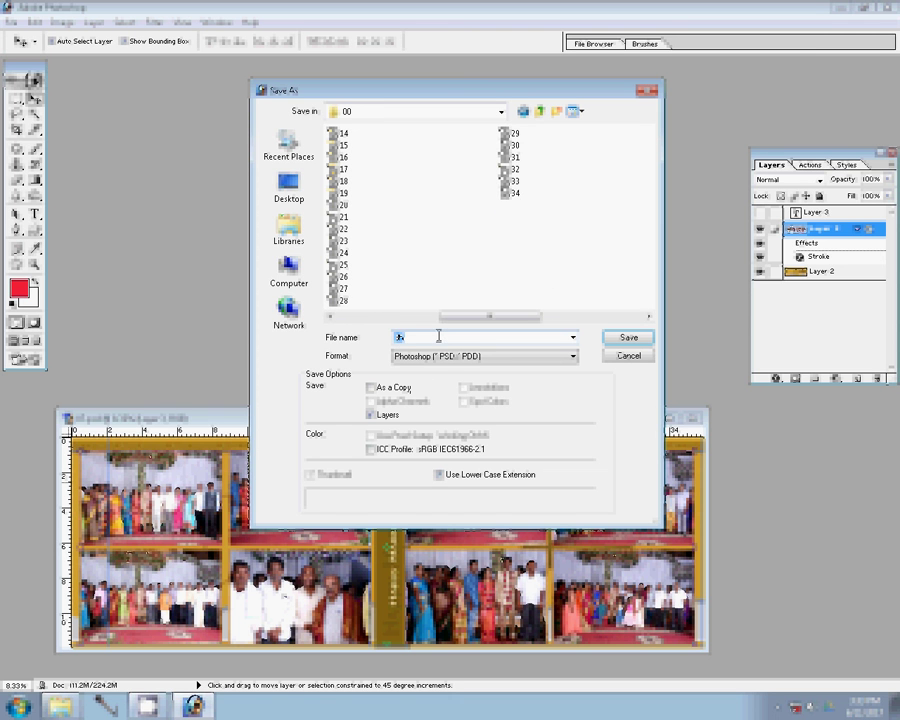
- Save the album spread under the file name 35
{"action": "type", "text": "35"}
{"action": "left_click", "coordinate": [636, 339]}
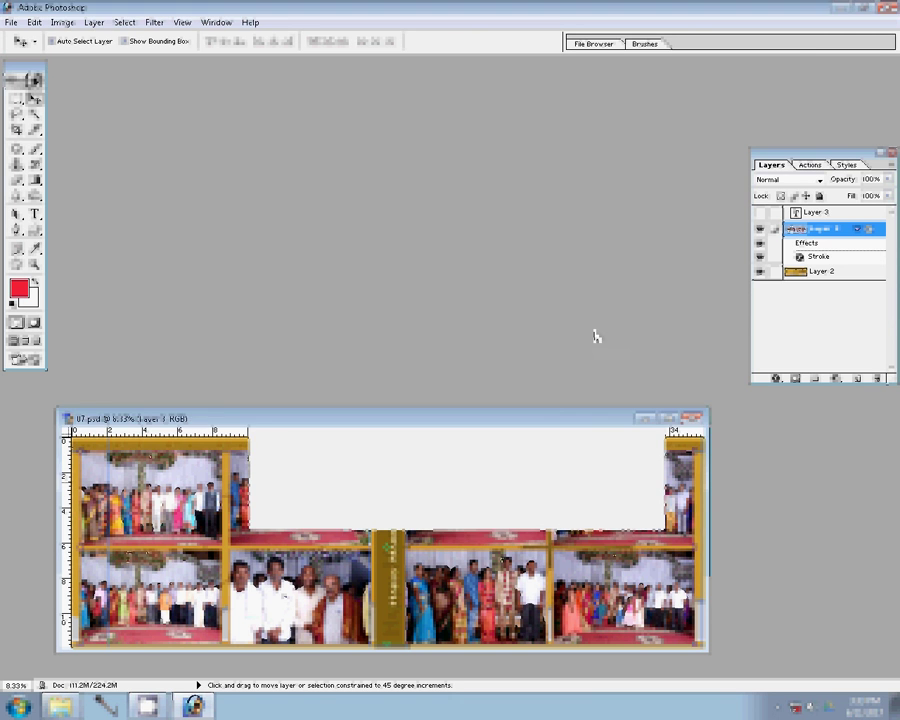